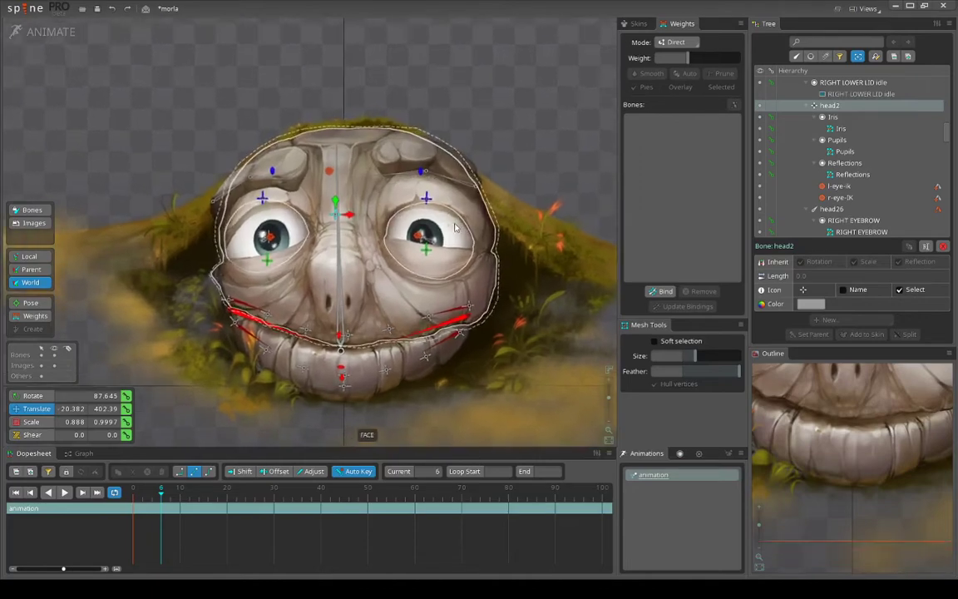
Try moving the head2 bone between the eyes sideways to about 166, 376 to test the gaze, then undo it.
{"action": "scroll", "coordinate": [399, 316], "scroll_direction": "down", "scroll_amount": 4}
{"action": "scroll", "coordinate": [366, 270], "scroll_direction": "down", "scroll_amount": 2}
{"action": "scroll", "coordinate": [360, 285], "scroll_direction": "up", "scroll_amount": 4}
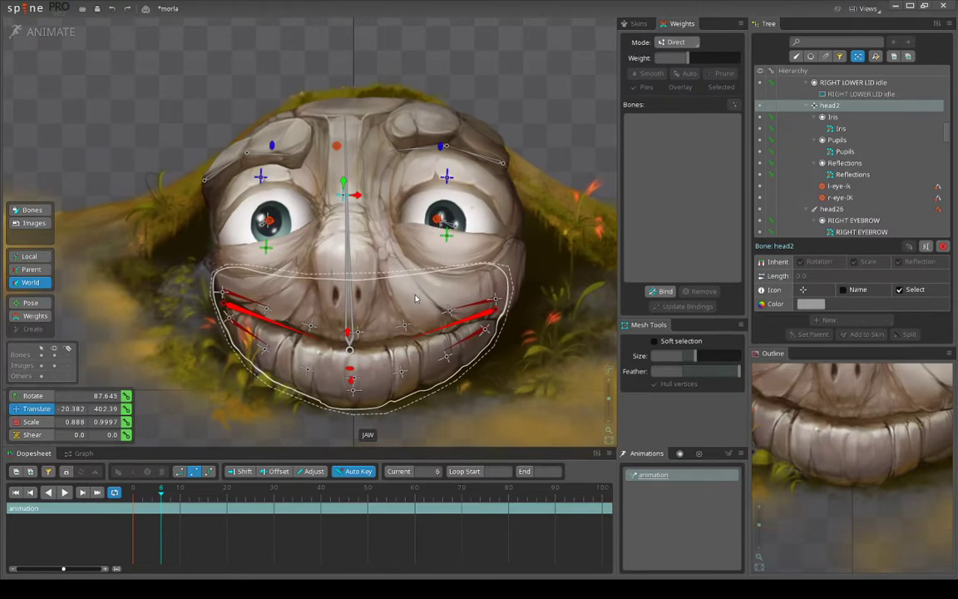
{"action": "left_click_drag", "start_coordinate": [423, 257], "coordinate": [388, 236]}
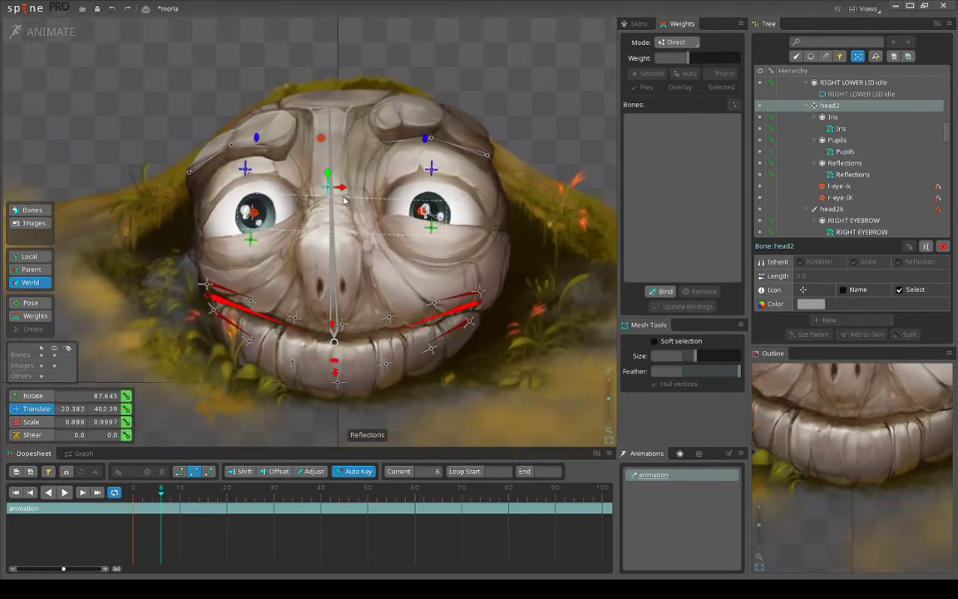
{"action": "left_click_drag", "start_coordinate": [408, 45], "coordinate": [499, 63]}
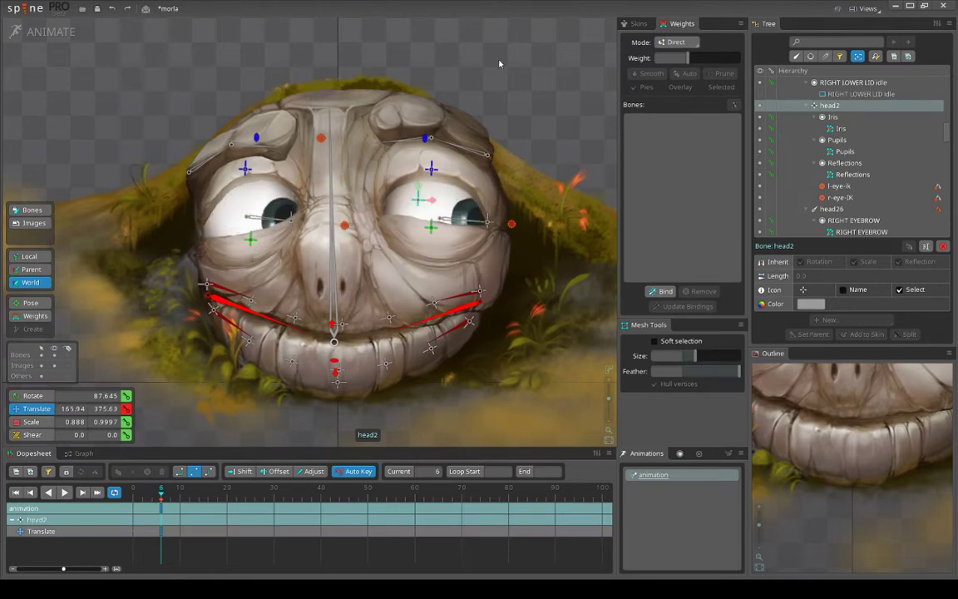
{"action": "key", "text": "ctrl+z"}
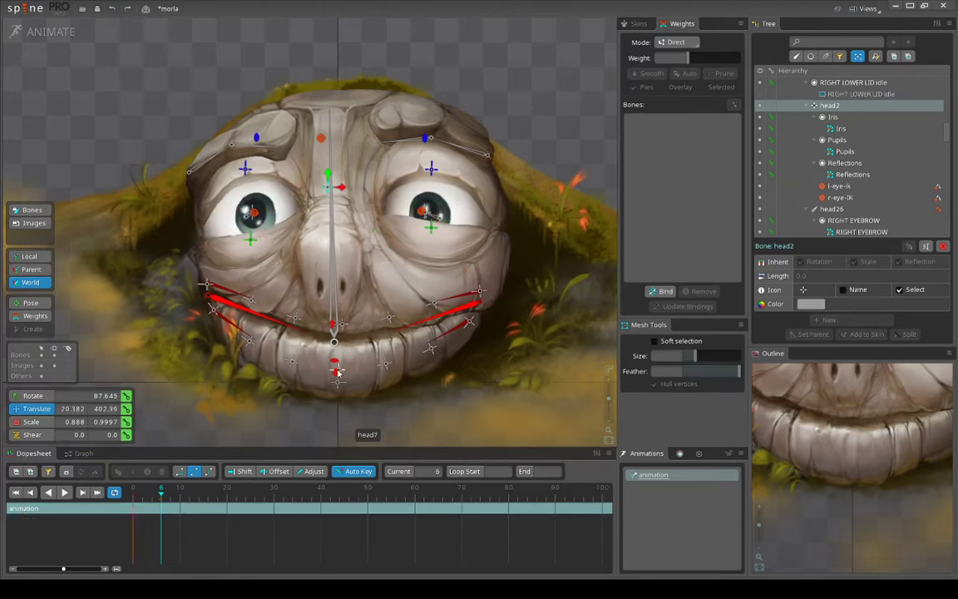
Try moving the red lip and jaw control bones at the centre of the mouth, undoing each move.
{"action": "mouse_move", "coordinate": [336, 373]}
{"action": "left_mouse_down"}
{"action": "mouse_move", "coordinate": [335, 346]}
{"action": "mouse_move", "coordinate": [340, 393]}
{"action": "left_mouse_up"}
{"action": "key", "text": "ctrl+z"}
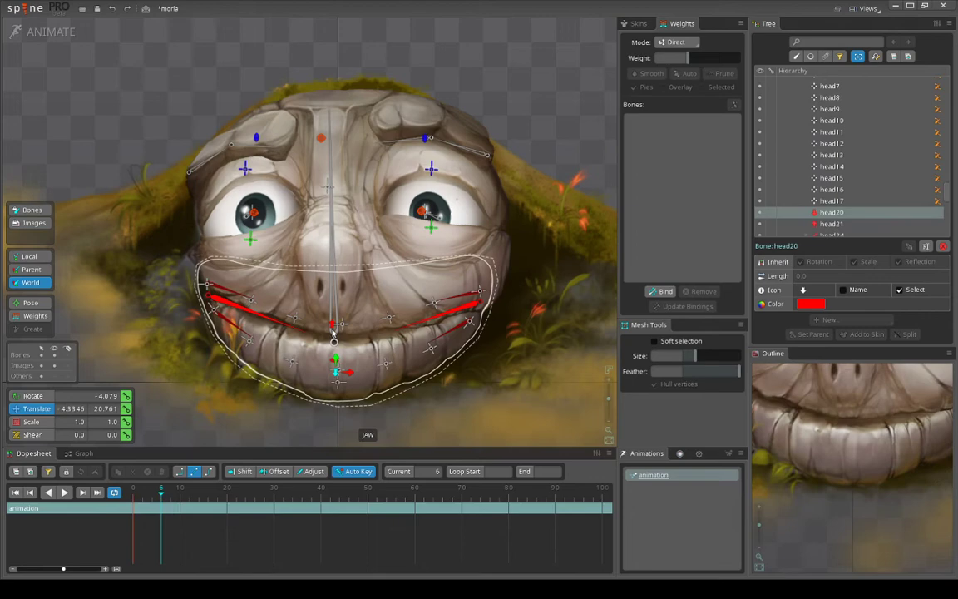
{"action": "left_click_drag", "start_coordinate": [333, 335], "coordinate": [335, 322]}
{"action": "key", "text": "ctrl+z"}
{"action": "key", "text": "space"}
{"action": "mouse_move", "coordinate": [334, 361]}
{"action": "left_mouse_down"}
{"action": "mouse_move", "coordinate": [331, 280]}
{"action": "mouse_move", "coordinate": [320, 374]}
{"action": "left_mouse_up"}
{"action": "key", "text": "ctrl+z"}
Select the eyebrows-lef control bone on the forehead and examine the surrounding eyebrows and face.
{"action": "scroll", "coordinate": [487, 225], "scroll_direction": "down", "scroll_amount": 3}
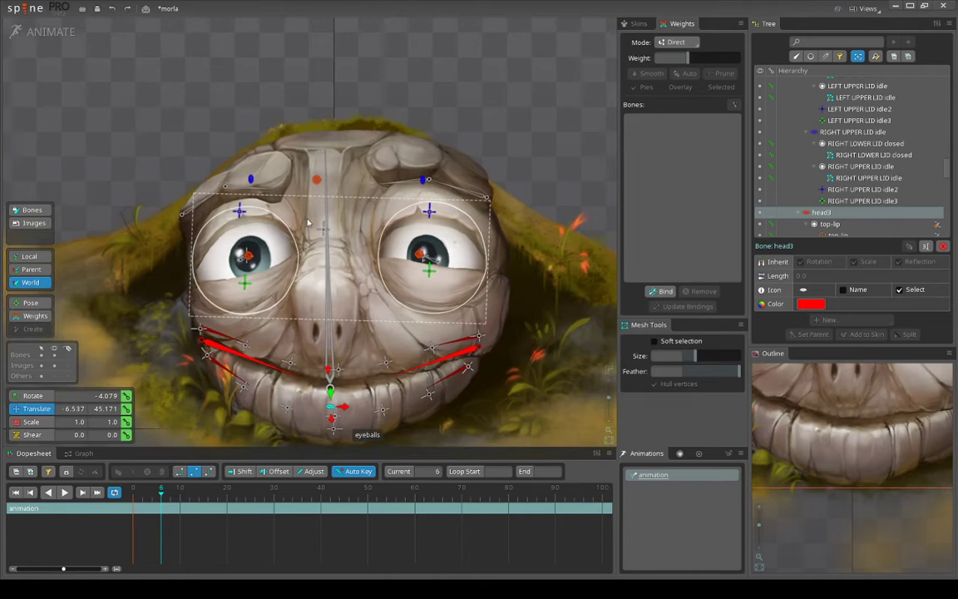
{"action": "left_click", "coordinate": [315, 176]}
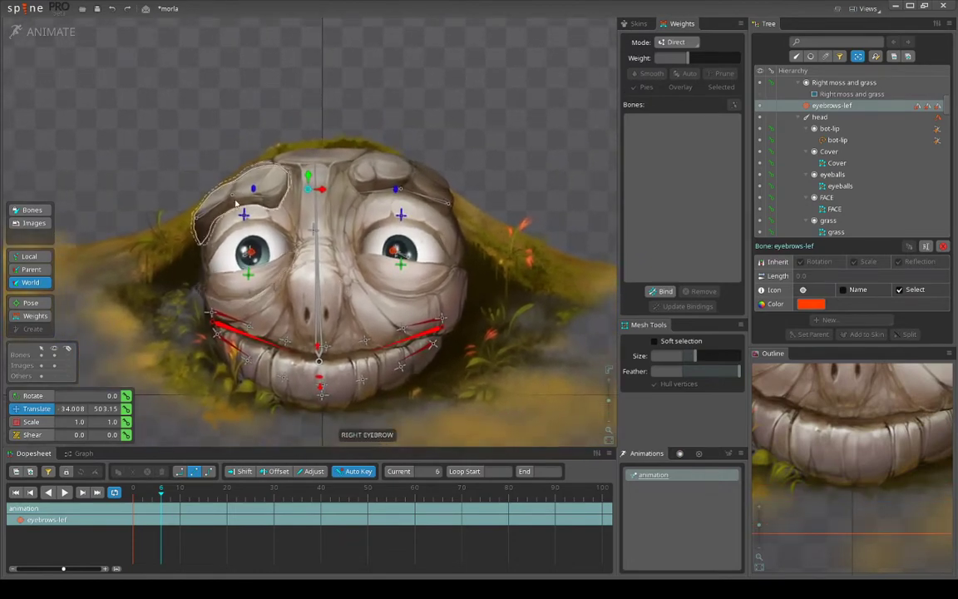
{"action": "scroll", "coordinate": [258, 261], "scroll_direction": "down", "scroll_amount": 2}
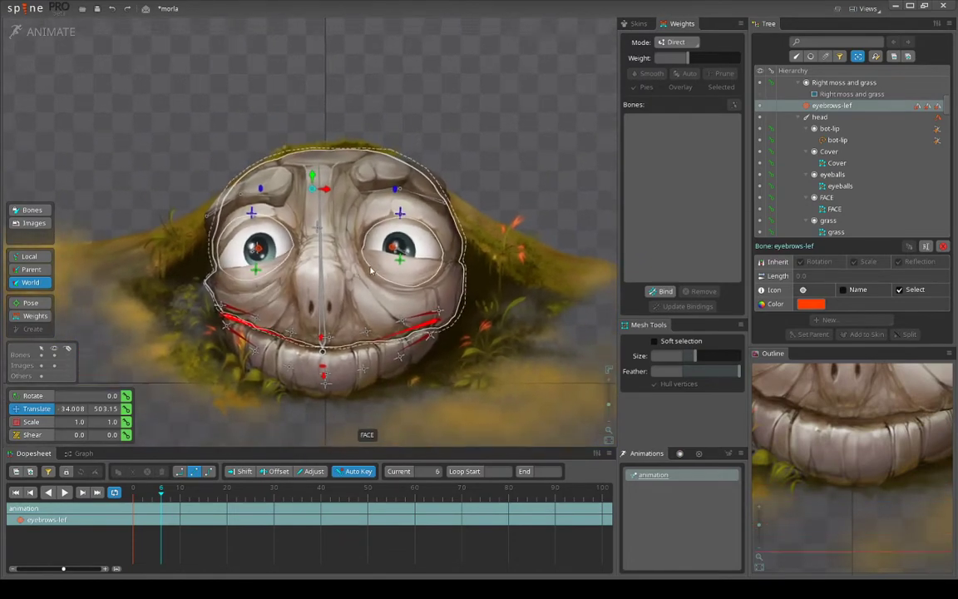
{"action": "scroll", "coordinate": [399, 241], "scroll_direction": "up", "scroll_amount": 4}
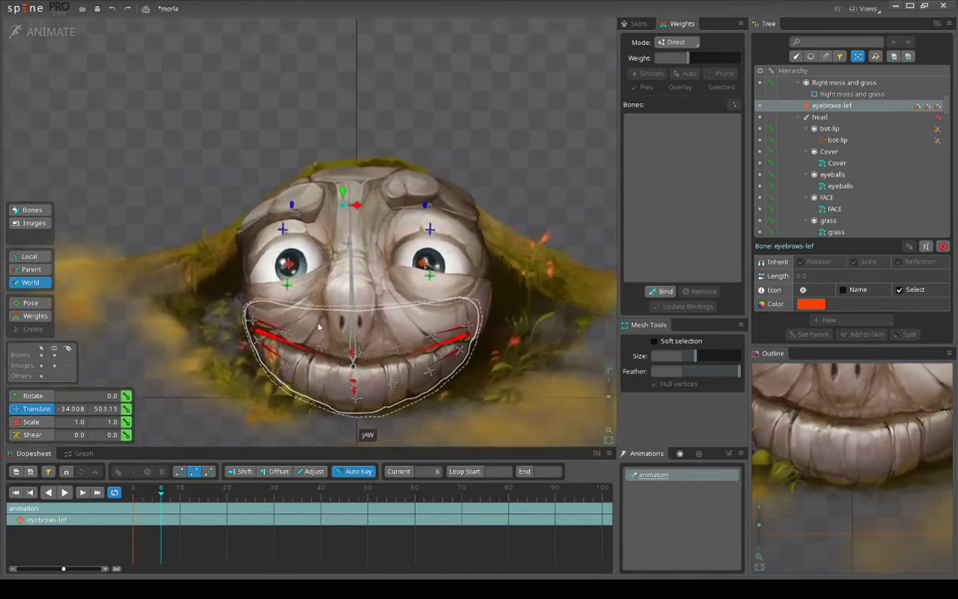
{"action": "scroll", "coordinate": [300, 179], "scroll_direction": "down", "scroll_amount": 1}
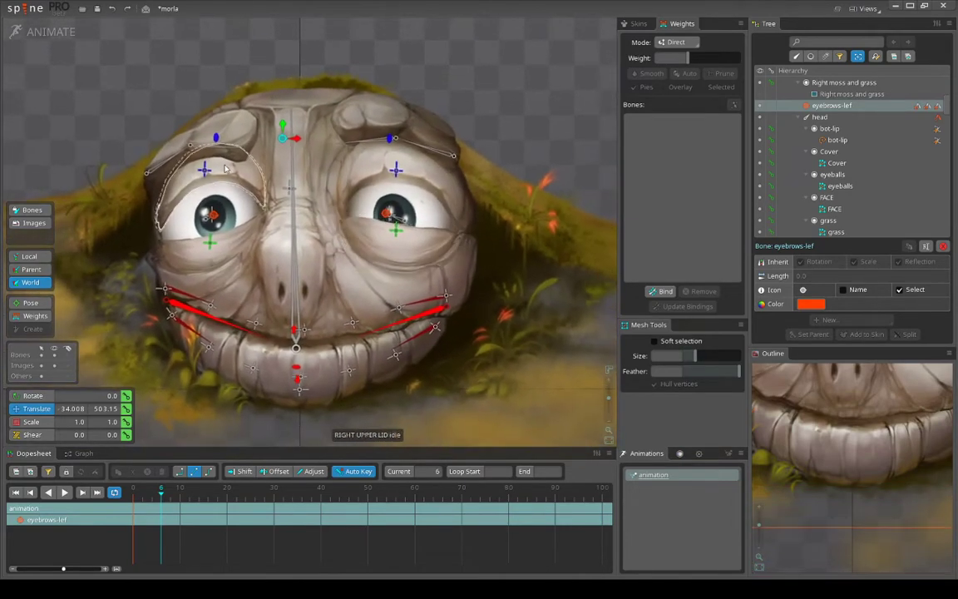
{"action": "scroll", "coordinate": [291, 185], "scroll_direction": "up", "scroll_amount": 3}
{"action": "scroll", "coordinate": [379, 207], "scroll_direction": "down", "scroll_amount": 2}
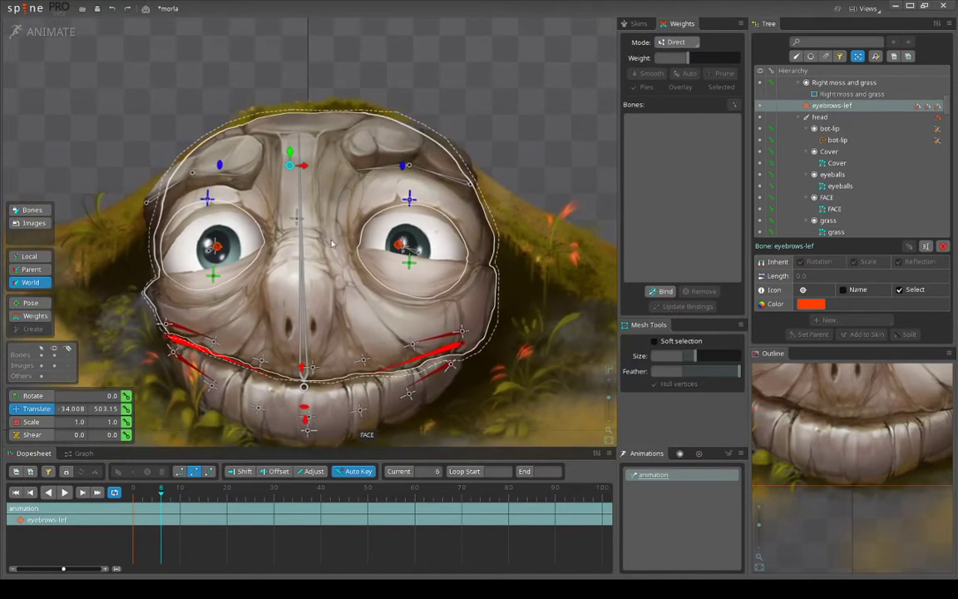
Try moving the head2 bone in several directions around the face to test the eye tracking, then undo the moves.
{"action": "left_click", "coordinate": [296, 223]}
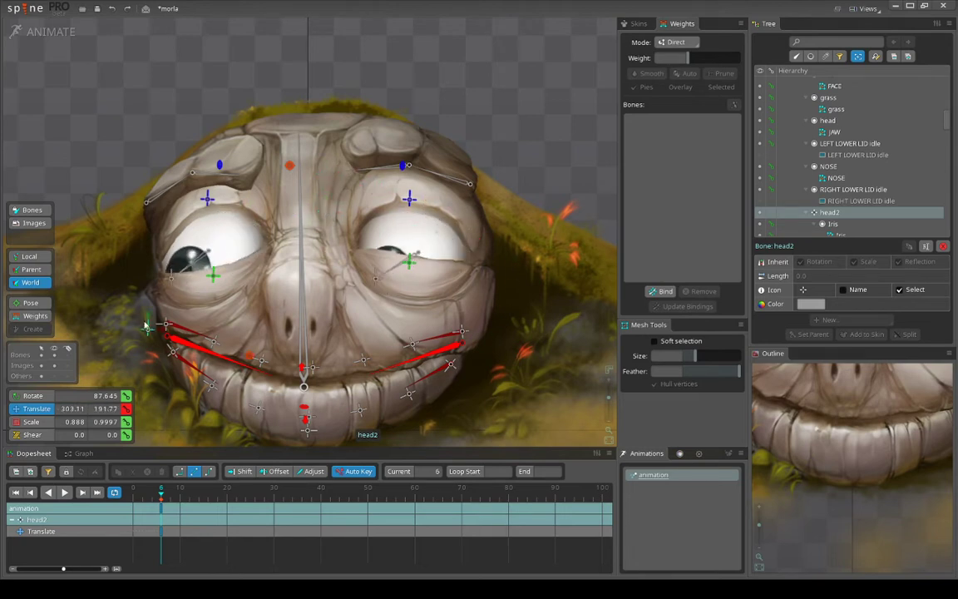
{"action": "left_click_drag", "start_coordinate": [407, 98], "coordinate": [277, 406]}
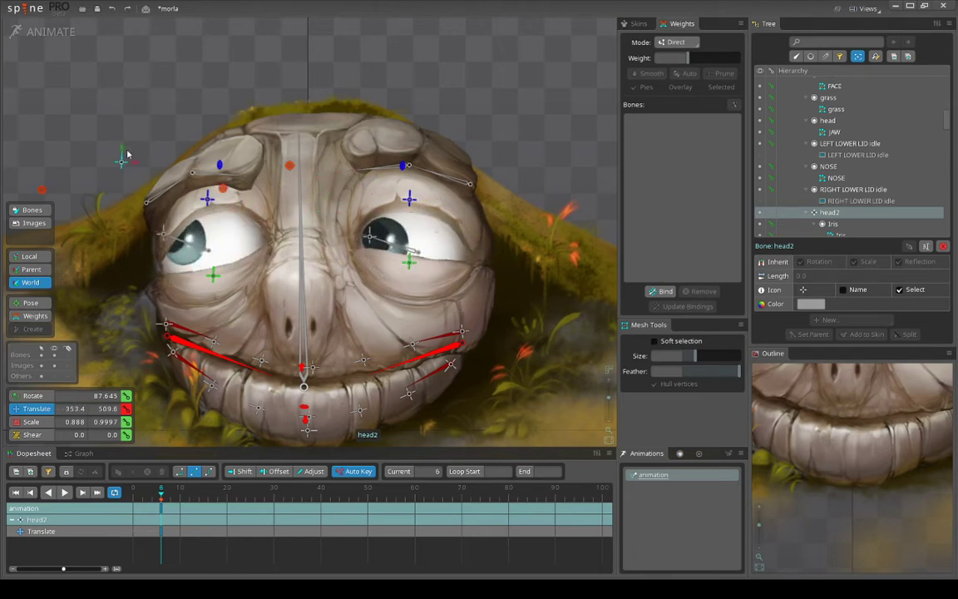
{"action": "left_click_drag", "start_coordinate": [127, 155], "coordinate": [131, 186]}
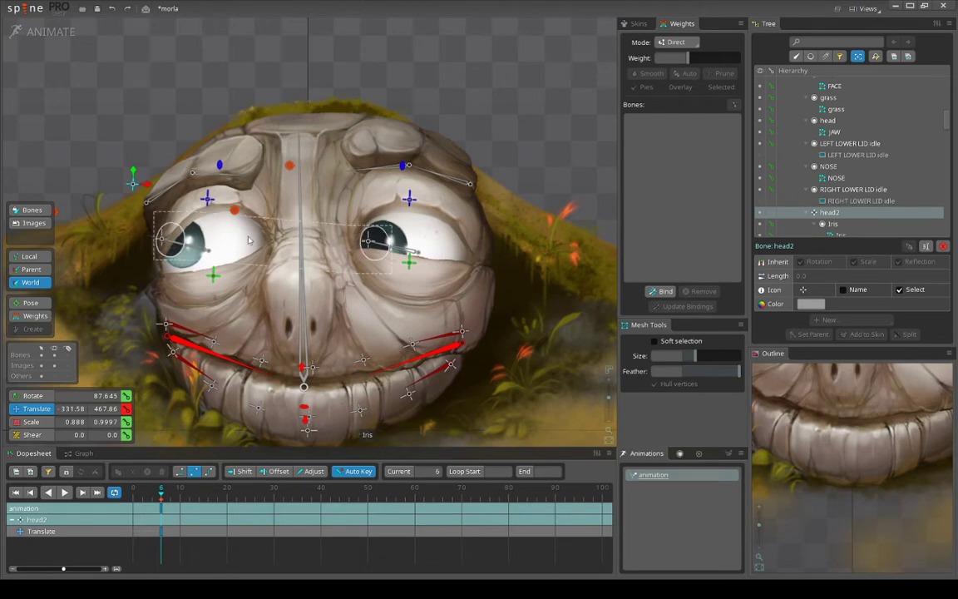
{"action": "key", "text": "ctrl+z"}
{"action": "left_click_drag", "start_coordinate": [522, 107], "coordinate": [602, 228]}
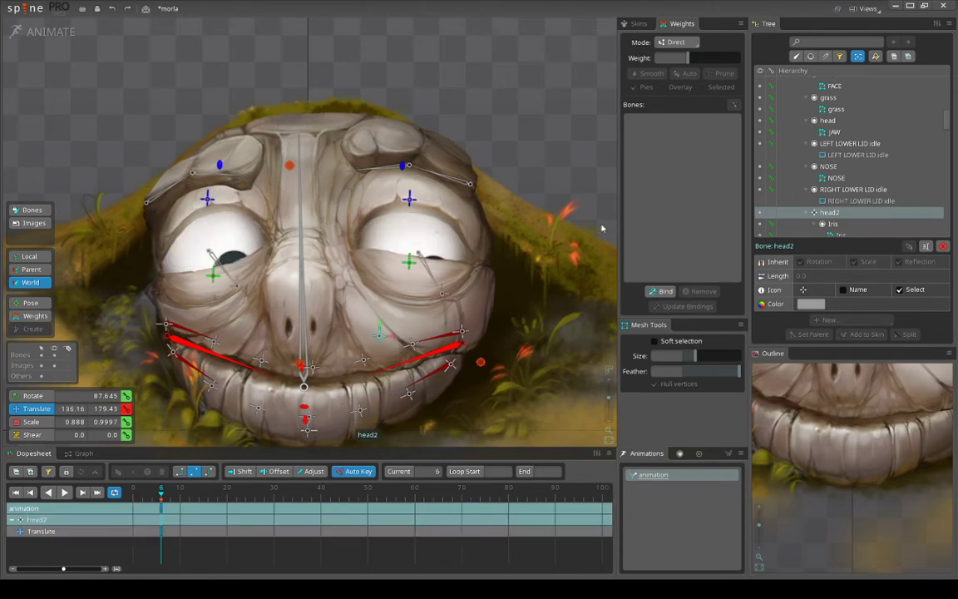
{"action": "key", "text": "ctrl+z"}
Try moving the LEFT UPPER LID idle2 and idle3 bones together and separately, undoing the moves and reselecting both.
{"action": "scroll", "coordinate": [415, 206], "scroll_direction": "up", "scroll_amount": 2}
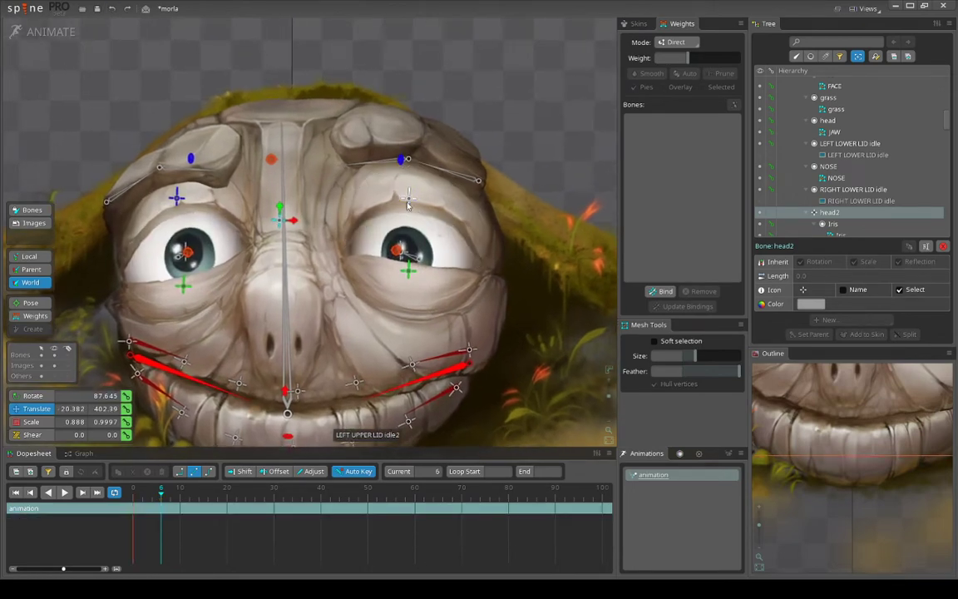
{"action": "left_click", "coordinate": [408, 199]}
{"action": "left_click", "coordinate": [408, 270], "text": "ctrl"}
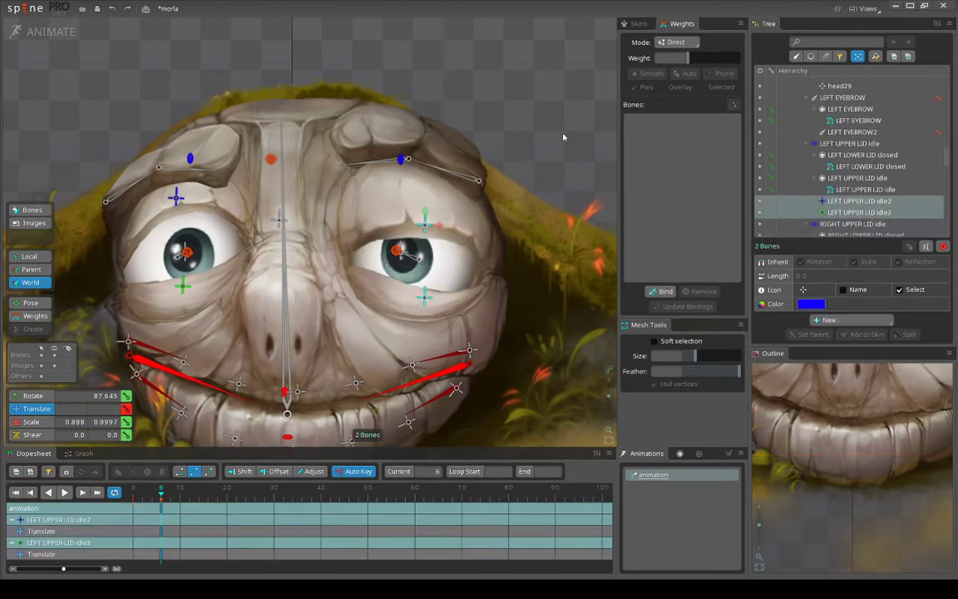
{"action": "left_click", "coordinate": [409, 196]}
{"action": "mouse_move", "coordinate": [409, 196]}
{"action": "left_mouse_down"}
{"action": "mouse_move", "coordinate": [411, 262]}
{"action": "mouse_move", "coordinate": [411, 201]}
{"action": "left_mouse_up"}
{"action": "key", "text": "ctrl+z"}
{"action": "left_click_drag", "start_coordinate": [410, 272], "coordinate": [410, 223]}
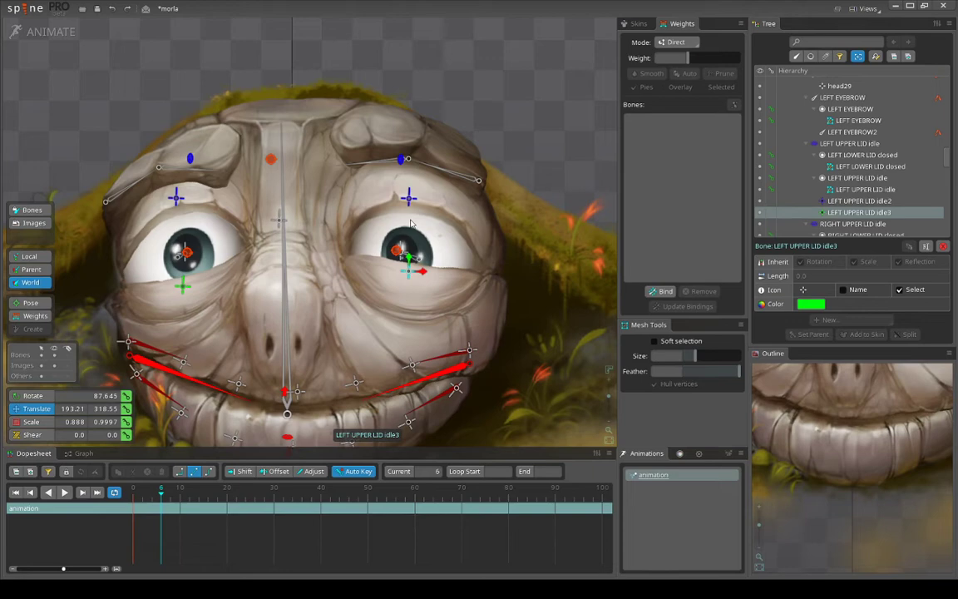
{"action": "left_click", "coordinate": [408, 197], "text": "ctrl"}
{"action": "scroll", "coordinate": [399, 243], "scroll_direction": "up", "scroll_amount": 6}
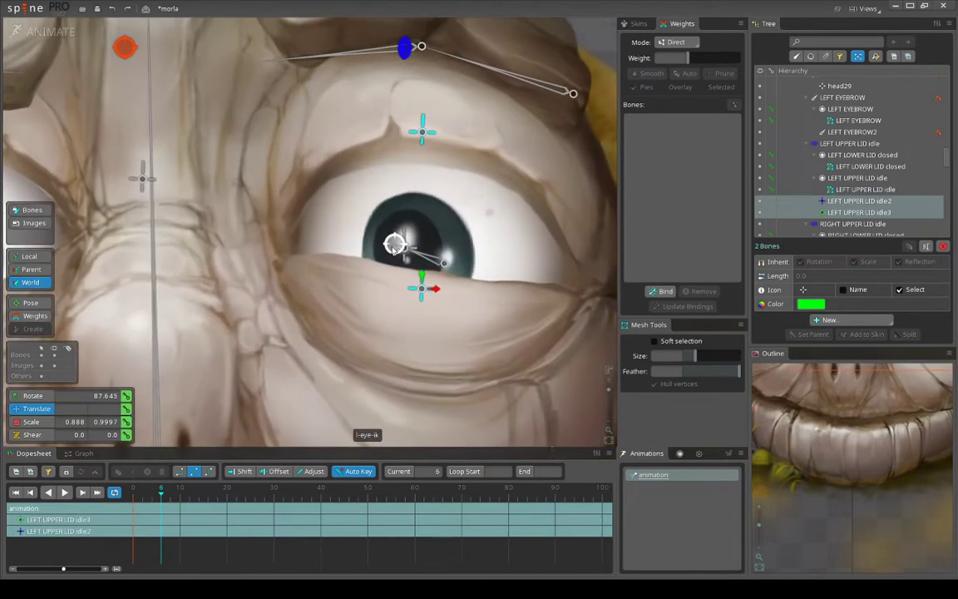
{"action": "scroll", "coordinate": [394, 244], "scroll_direction": "down", "scroll_amount": 6}
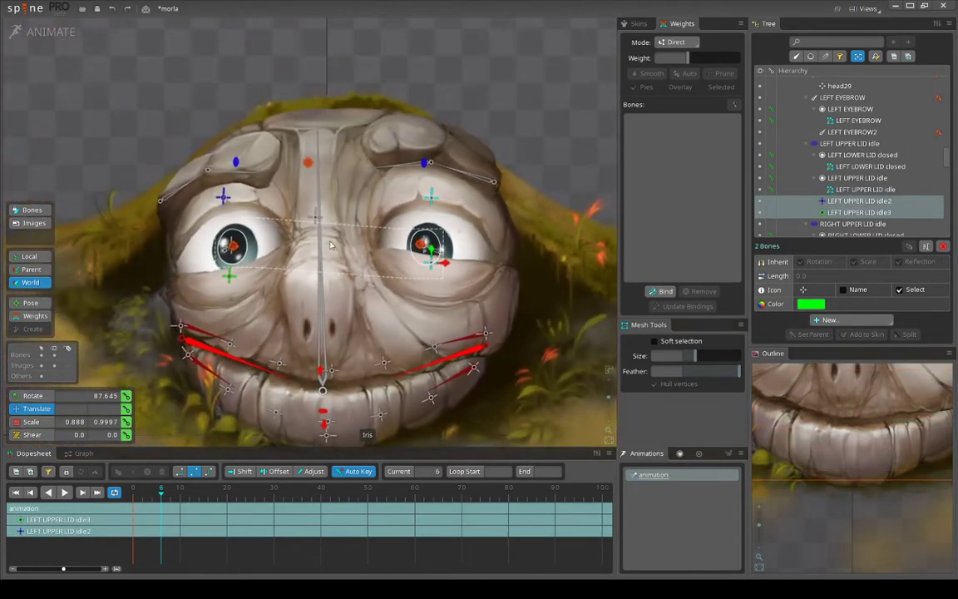
Try moving the head2 bone slightly downward between the eyes, then restore its position.
{"action": "scroll", "coordinate": [332, 239], "scroll_direction": "up", "scroll_amount": 3}
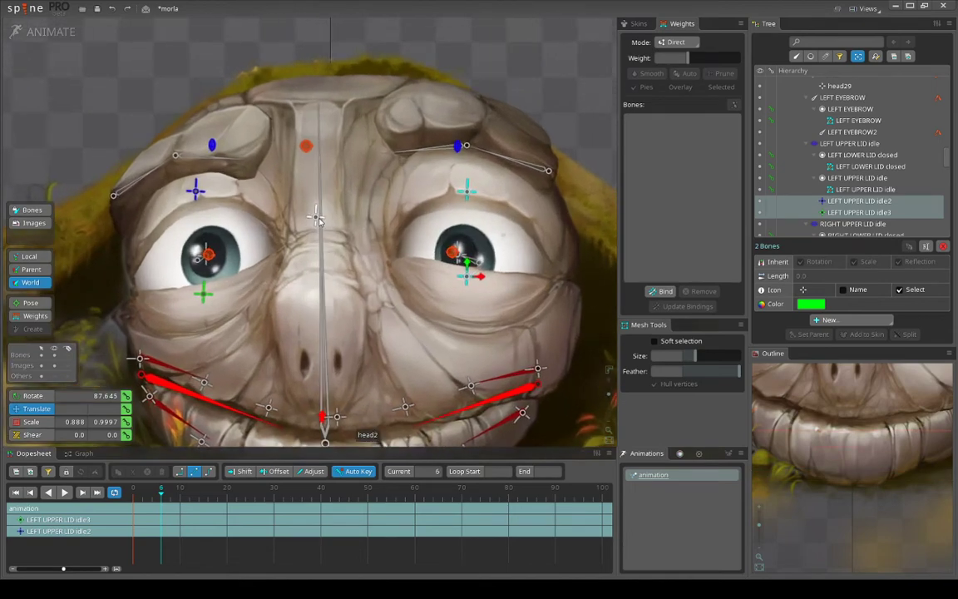
{"action": "scroll", "coordinate": [328, 245], "scroll_direction": "down", "scroll_amount": 3}
{"action": "left_click", "coordinate": [327, 243]}
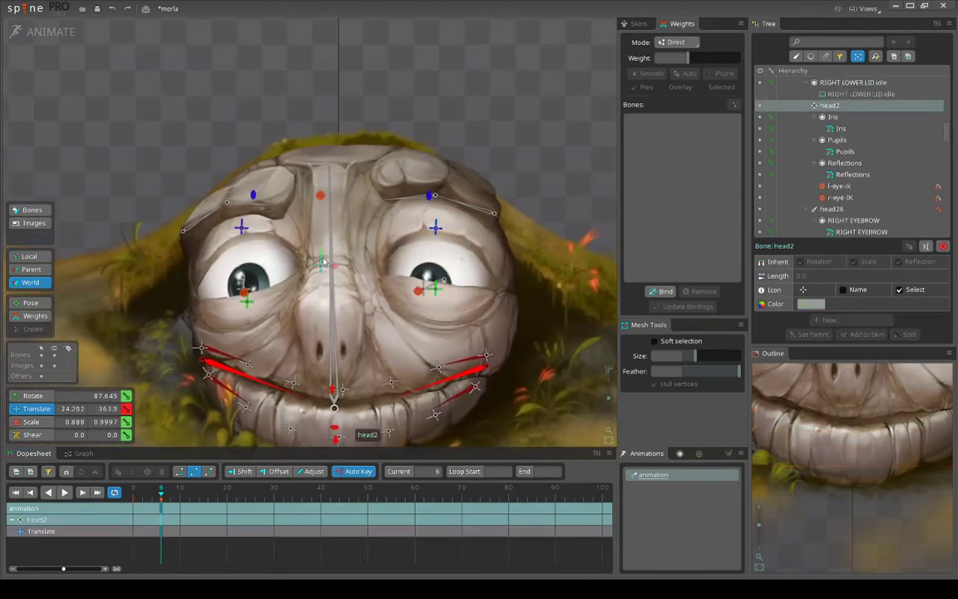
{"action": "scroll", "coordinate": [457, 166], "scroll_direction": "down", "scroll_amount": 3}
{"action": "scroll", "coordinate": [510, 126], "scroll_direction": "up", "scroll_amount": 3}
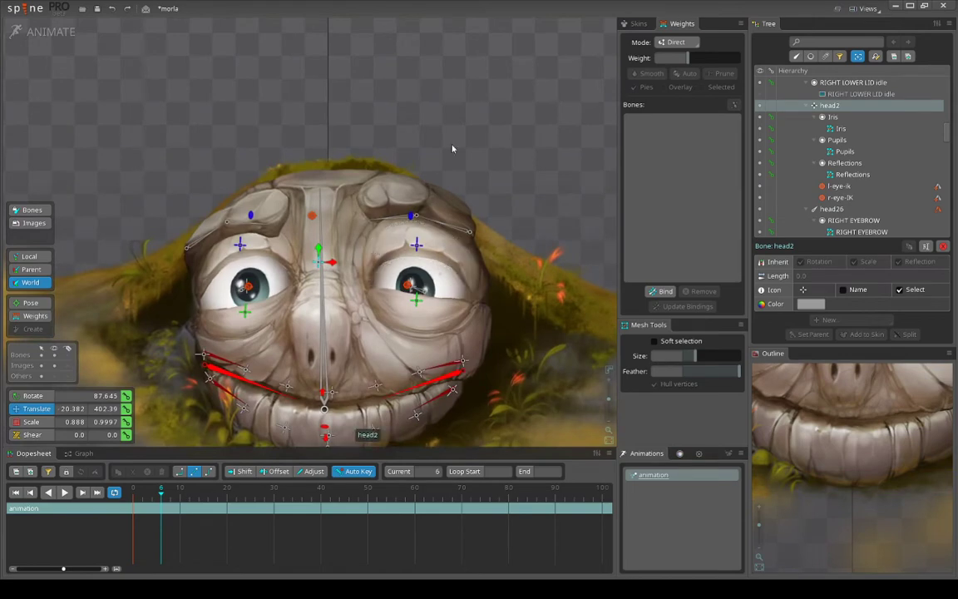
{"action": "scroll", "coordinate": [453, 149], "scroll_direction": "up", "scroll_amount": 4}
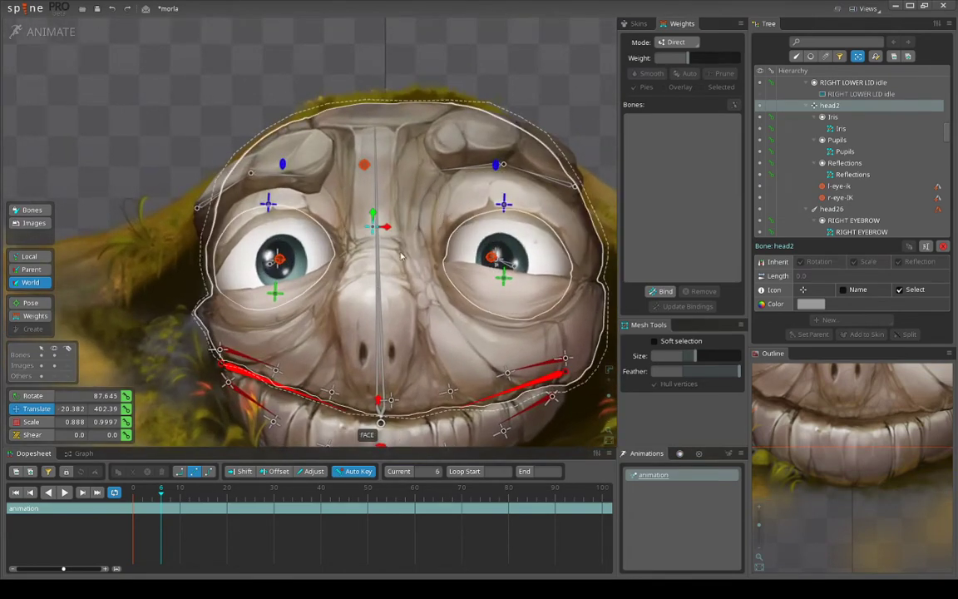
{"action": "scroll", "coordinate": [390, 255], "scroll_direction": "down", "scroll_amount": 3}
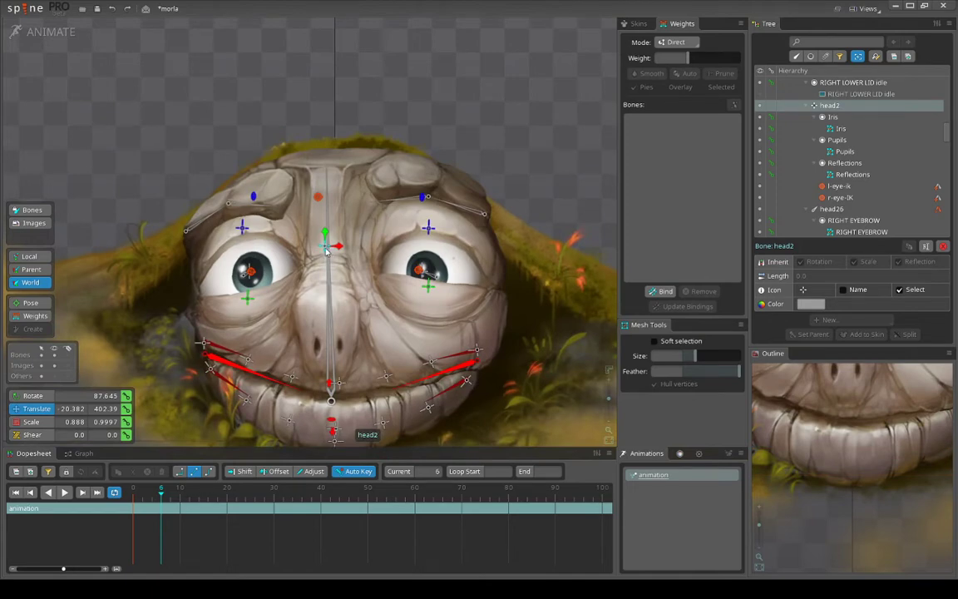
Try moving the eyebrows-lef control bone sideways toward the RIGHT EYEBROW and undo the move.
{"action": "left_click", "coordinate": [318, 200]}
{"action": "scroll", "coordinate": [319, 199], "scroll_direction": "up", "scroll_amount": 3}
{"action": "left_click_drag", "start_coordinate": [319, 199], "coordinate": [246, 198]}
{"action": "key", "text": "ctrl+z"}
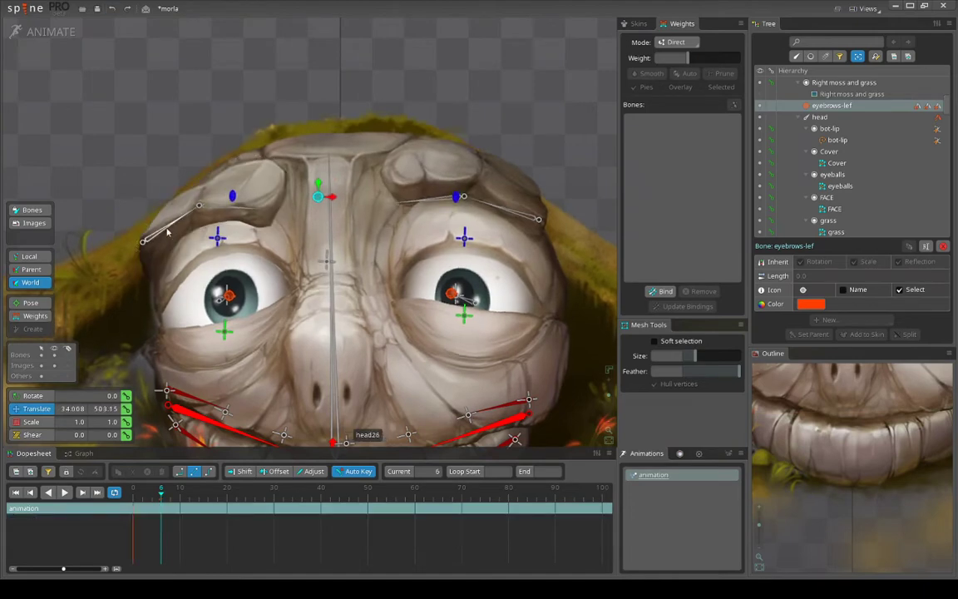
Select the eyebrow bones head26 and head27, and open the eyebrows-lef IK constraint that drives them.
{"action": "left_click", "coordinate": [168, 230]}
{"action": "left_click", "coordinate": [230, 208], "text": "ctrl"}
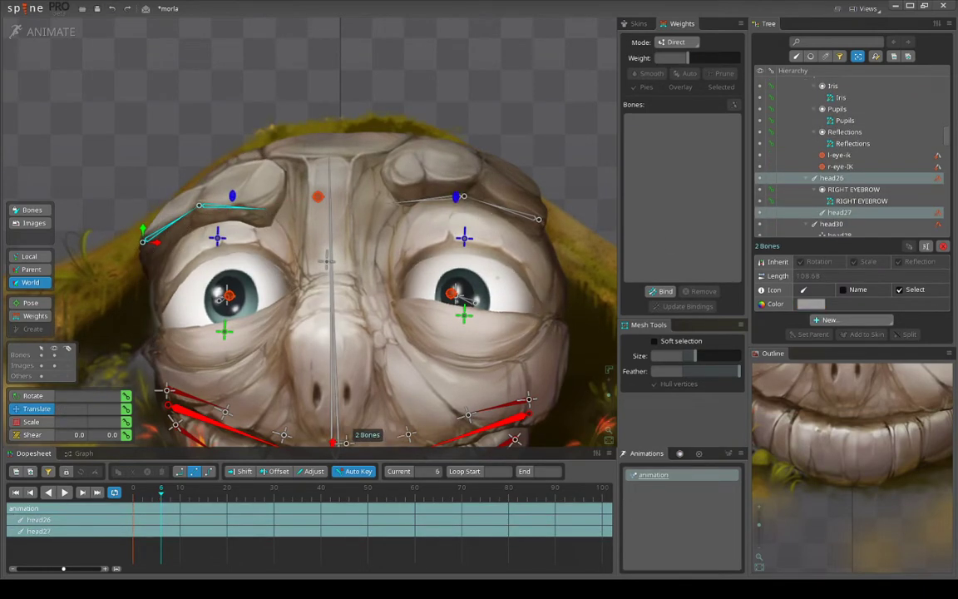
{"action": "left_click", "coordinate": [205, 210]}
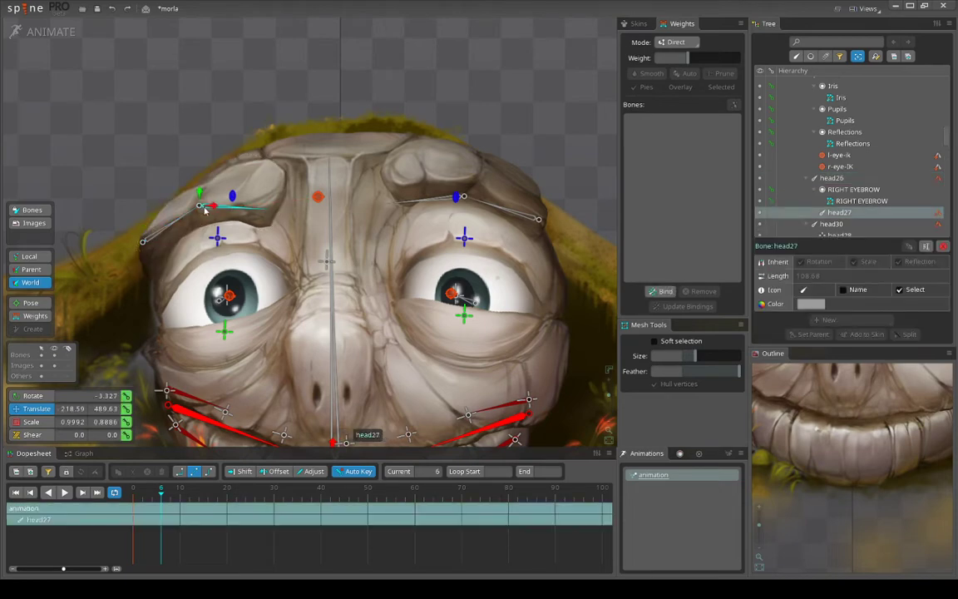
{"action": "left_click", "coordinate": [939, 212]}
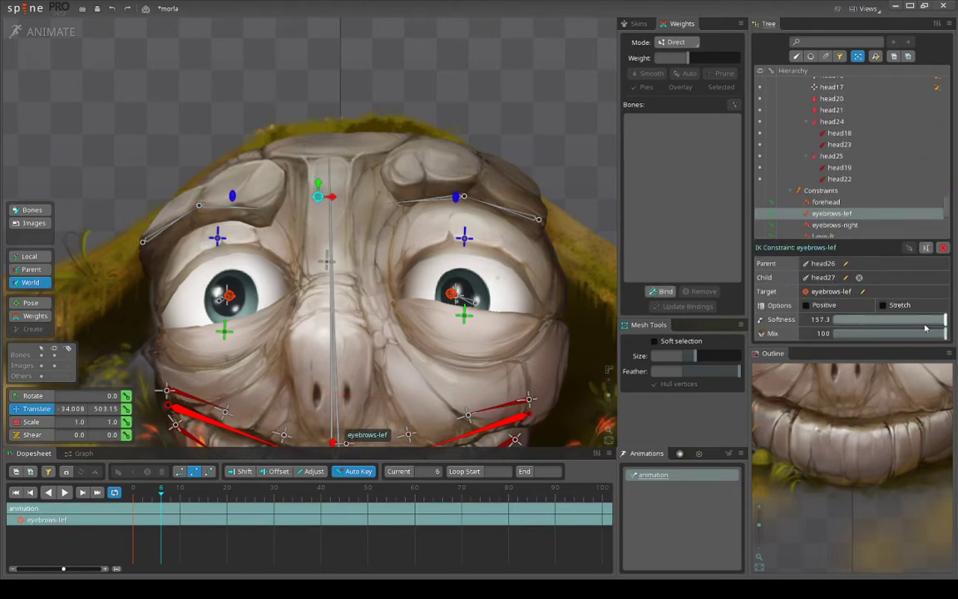
Try the eyebrows-lef IK constraint with softness 0, moving its target onto the eyebrow, then undo both changes.
{"action": "scroll", "coordinate": [207, 212], "scroll_direction": "up", "scroll_amount": 4}
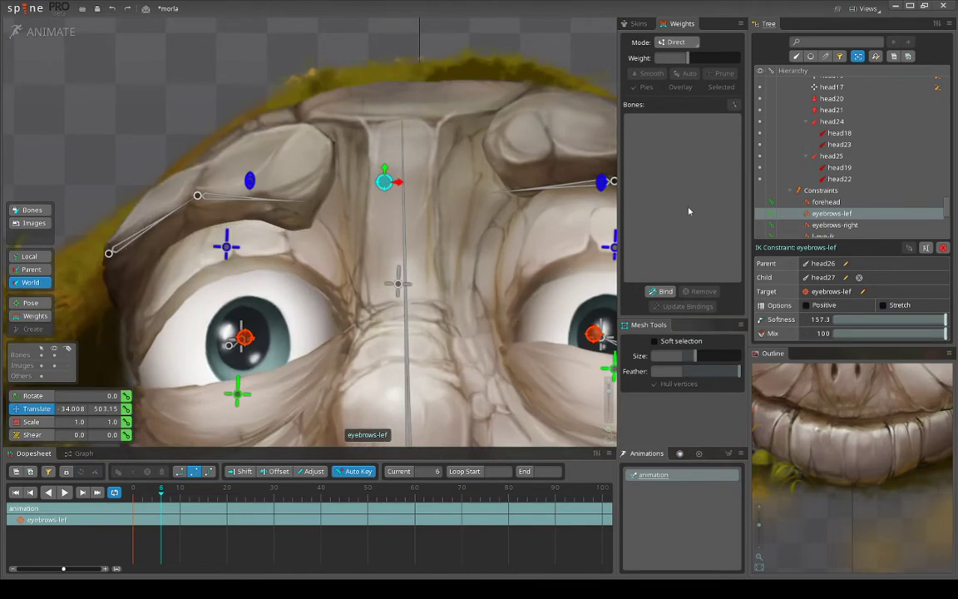
{"action": "scroll", "coordinate": [390, 233], "scroll_direction": "down", "scroll_amount": 1}
{"action": "left_click_drag", "start_coordinate": [384, 224], "coordinate": [433, 248]}
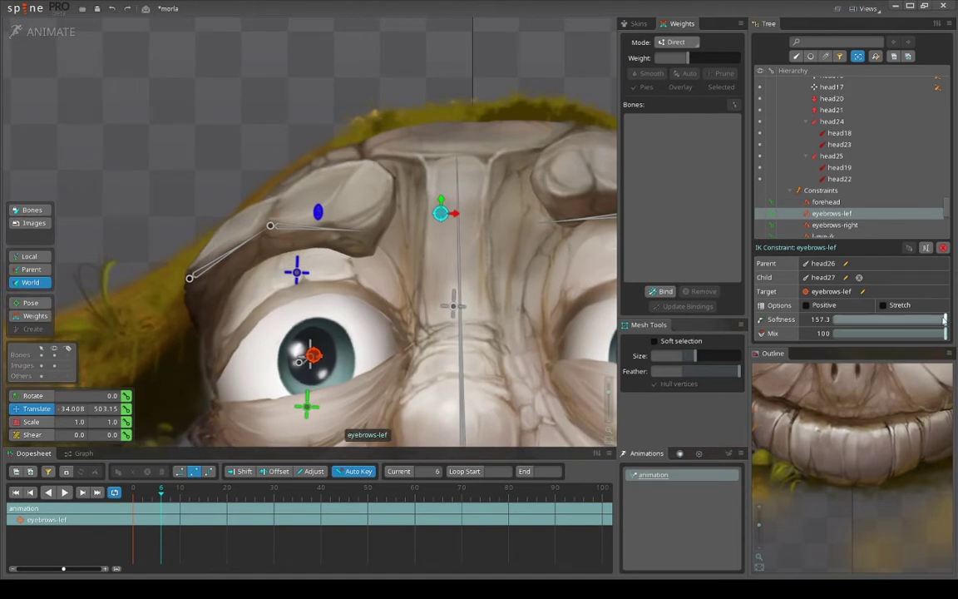
{"action": "left_click_drag", "start_coordinate": [944, 318], "coordinate": [871, 324]}
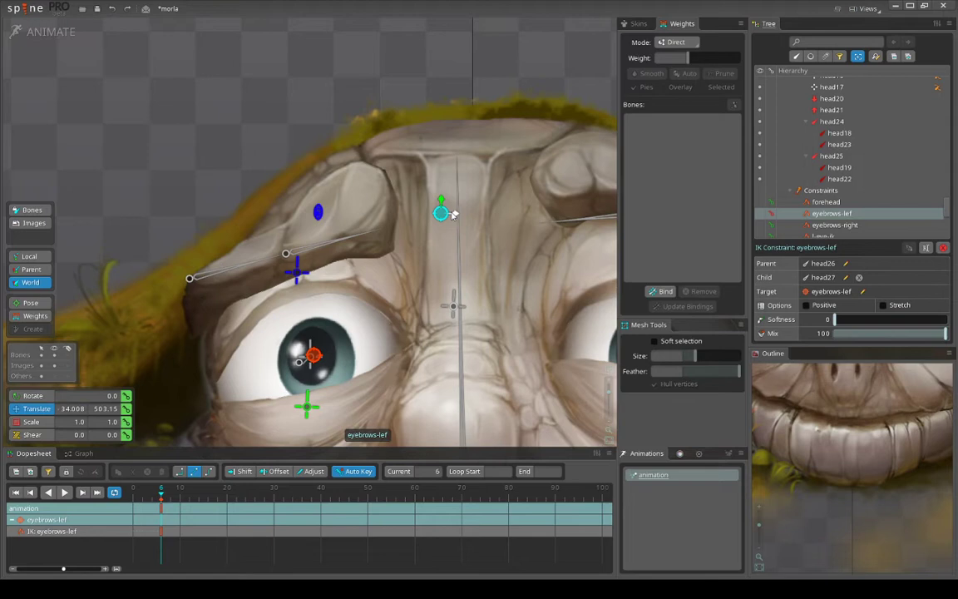
{"action": "left_click_drag", "start_coordinate": [452, 213], "coordinate": [313, 237]}
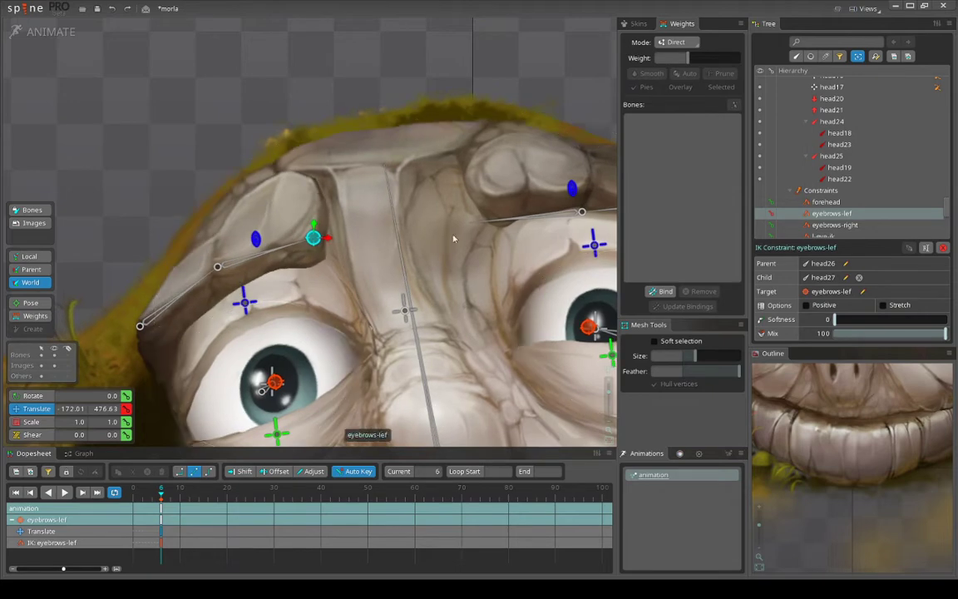
{"action": "key", "text": "ctrl+z"}
{"action": "scroll", "coordinate": [454, 240], "scroll_direction": "down", "scroll_amount": 3}
{"action": "key", "text": "ctrl+z"}
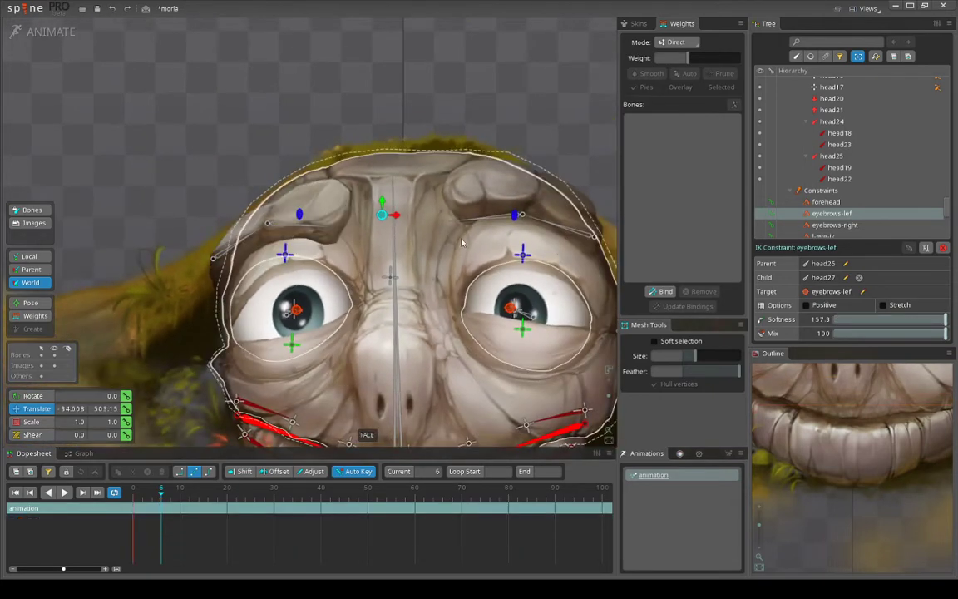
Try moving the eyebrows-lef IK target to about X 49, Y 477 in world coordinates, then undo the move.
{"action": "left_click_drag", "start_coordinate": [502, 244], "coordinate": [396, 245]}
{"action": "left_click_drag", "start_coordinate": [319, 113], "coordinate": [367, 130]}
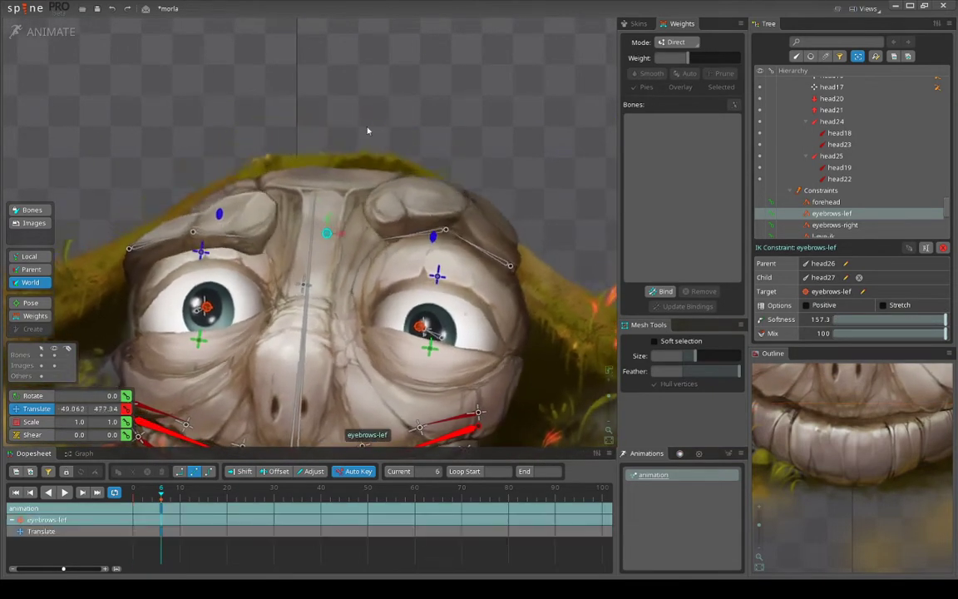
{"action": "scroll", "coordinate": [349, 124], "scroll_direction": "down", "scroll_amount": 2}
{"action": "key", "text": "ctrl+z"}
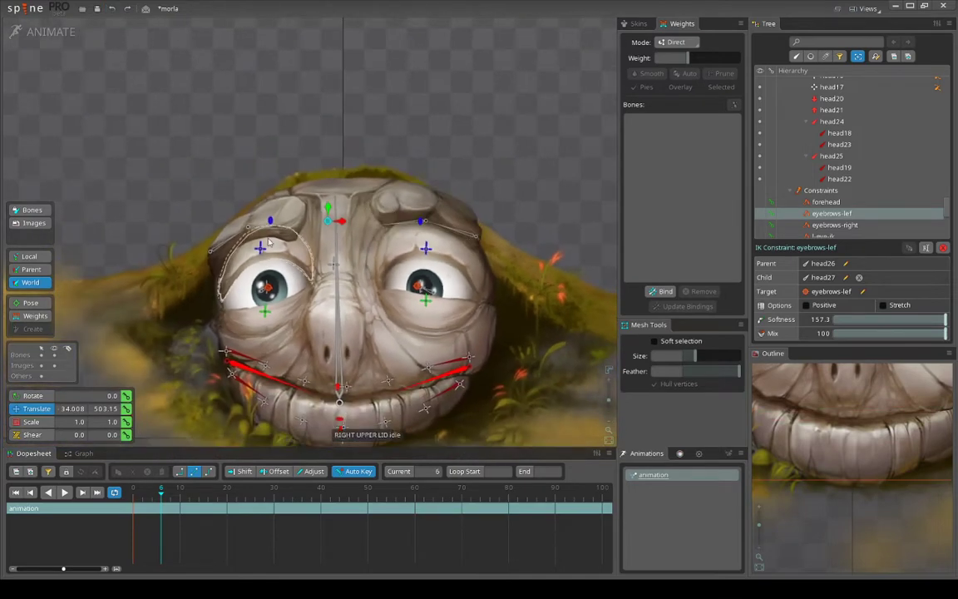
Try pulling the eyebrows-lef IK target lower, to about X 40, Y 420, then undo the move.
{"action": "scroll", "coordinate": [408, 140], "scroll_direction": "up", "scroll_amount": 3}
{"action": "scroll", "coordinate": [348, 167], "scroll_direction": "down", "scroll_amount": 3}
{"action": "left_click_drag", "start_coordinate": [305, 281], "coordinate": [331, 247]}
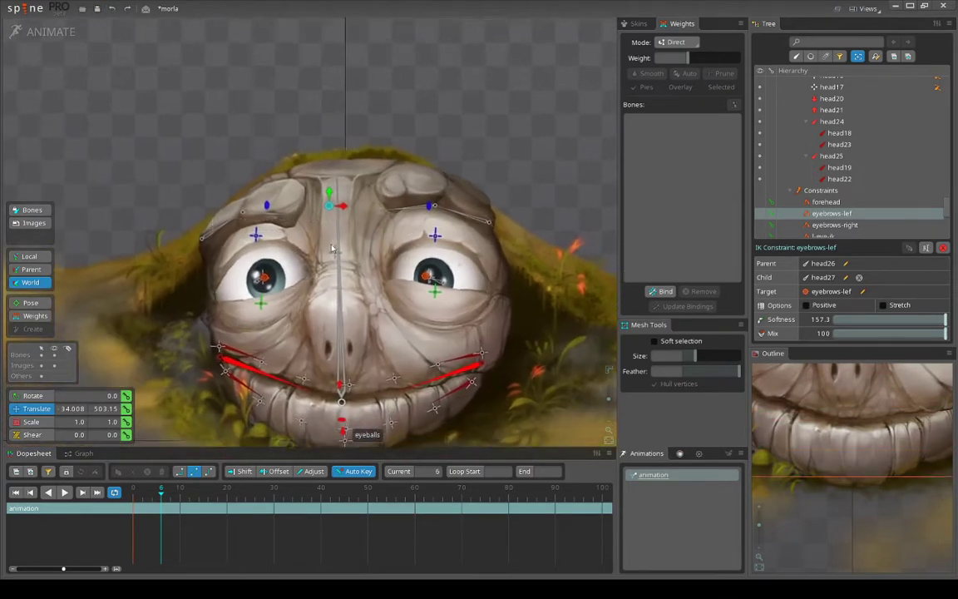
{"action": "scroll", "coordinate": [337, 218], "scroll_direction": "down", "scroll_amount": 1}
{"action": "scroll", "coordinate": [405, 131], "scroll_direction": "up", "scroll_amount": 3}
{"action": "left_click_drag", "start_coordinate": [413, 127], "coordinate": [456, 184]}
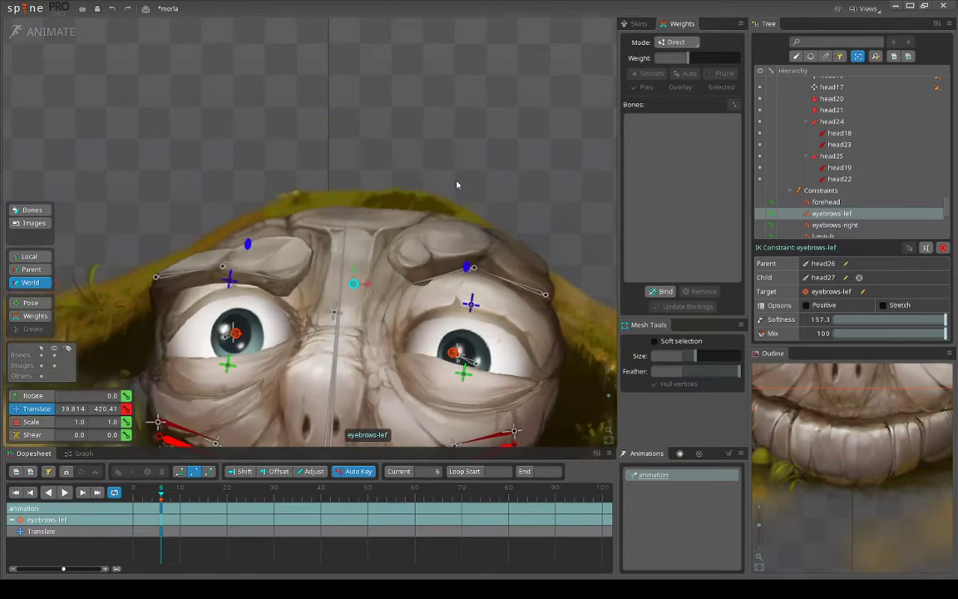
{"action": "key", "text": "ctrl+z"}
{"action": "scroll", "coordinate": [364, 257], "scroll_direction": "down", "scroll_amount": 2}
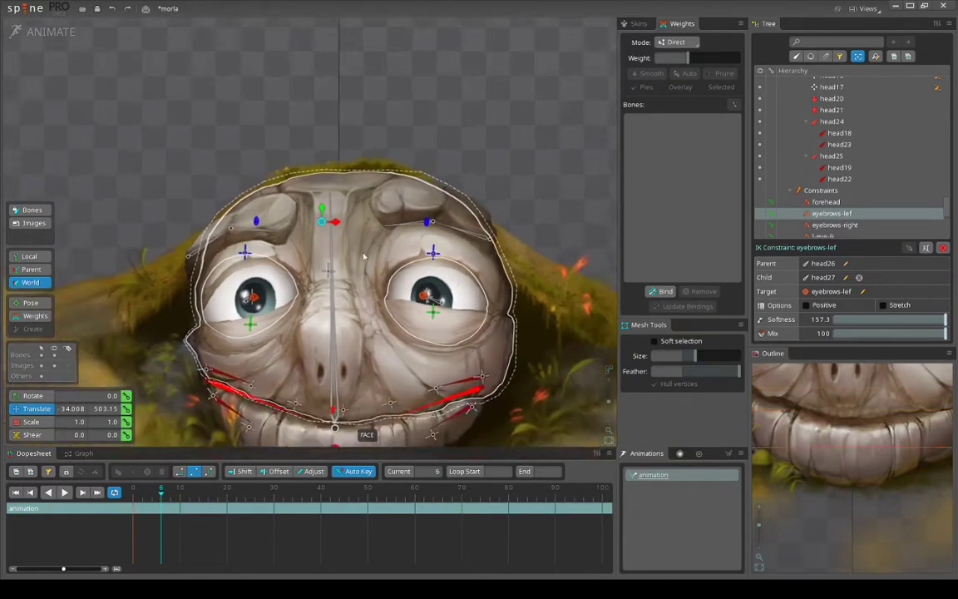
Try shifting the eyebrows-lef IK target to about X 15, Y 501, then undo the move.
{"action": "scroll", "coordinate": [364, 257], "scroll_direction": "down", "scroll_amount": 2}
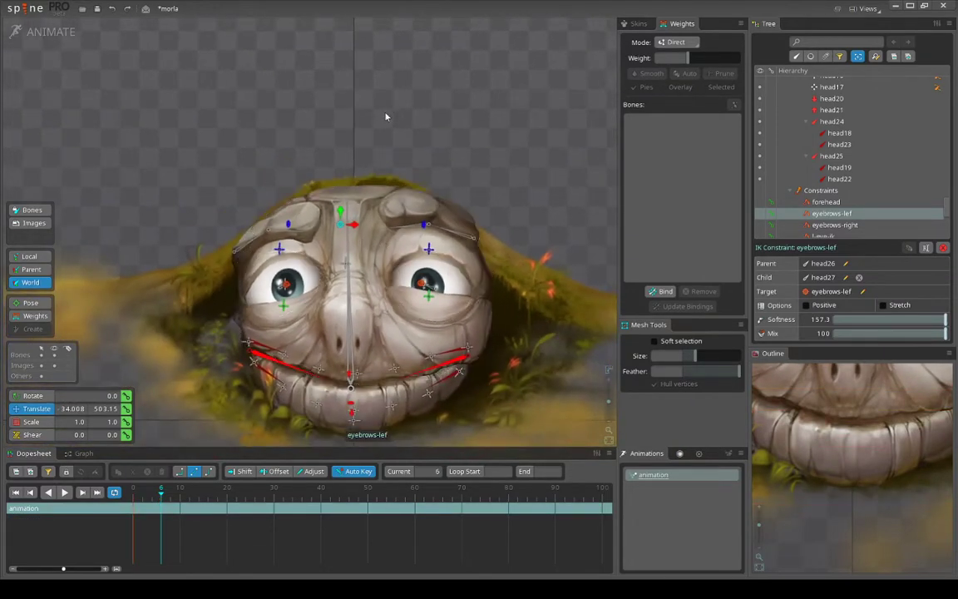
{"action": "left_click_drag", "start_coordinate": [385, 118], "coordinate": [449, 147]}
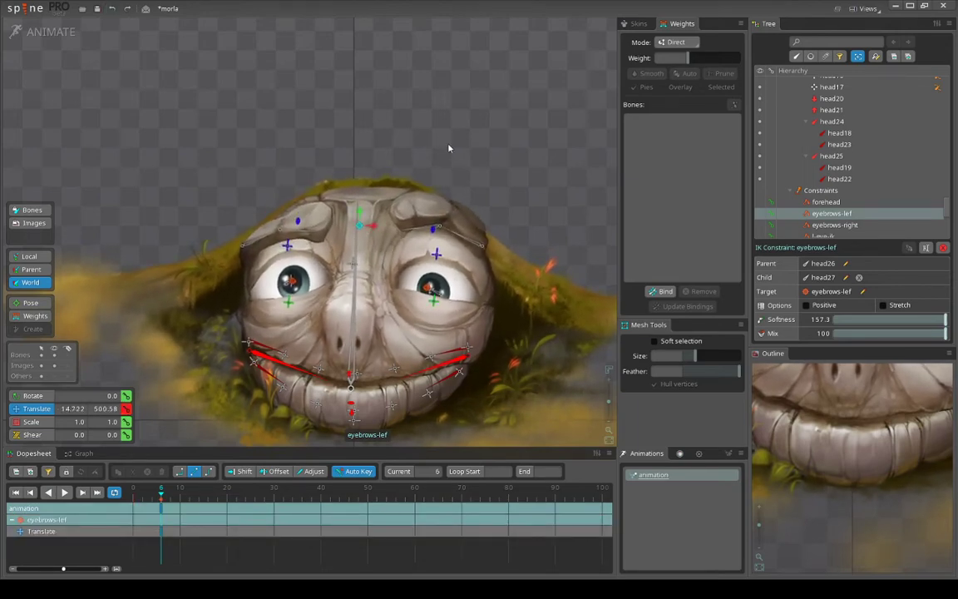
{"action": "key", "text": "ctrl+z"}
{"action": "scroll", "coordinate": [416, 324], "scroll_direction": "up", "scroll_amount": 4}
{"action": "scroll", "coordinate": [370, 250], "scroll_direction": "down", "scroll_amount": 1}
{"action": "scroll", "coordinate": [368, 236], "scroll_direction": "down", "scroll_amount": 3}
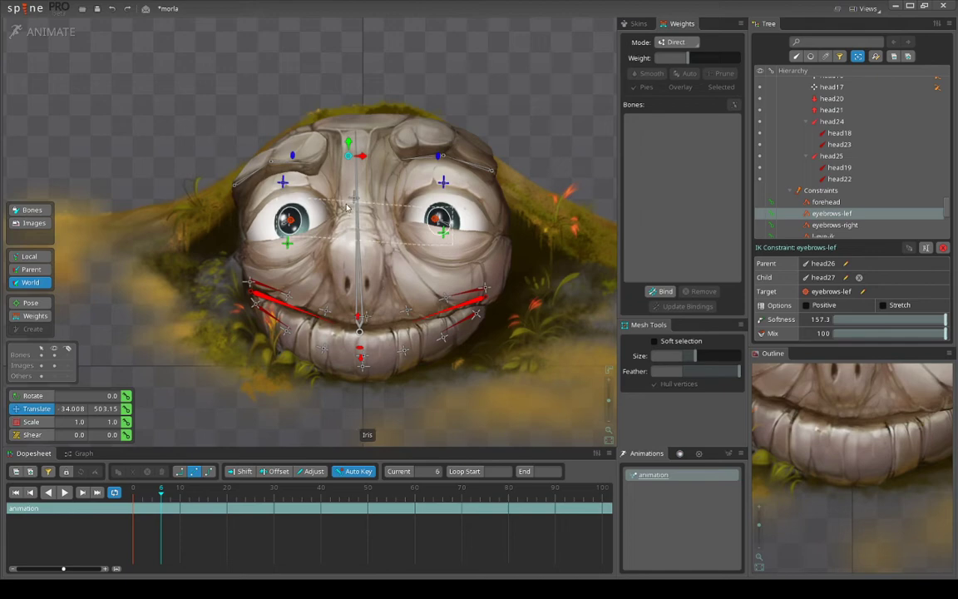
Try nudging the eyebrows-lef IK target slightly between the eyebrows, then restore its position.
{"action": "left_click_drag", "start_coordinate": [380, 237], "coordinate": [364, 237]}
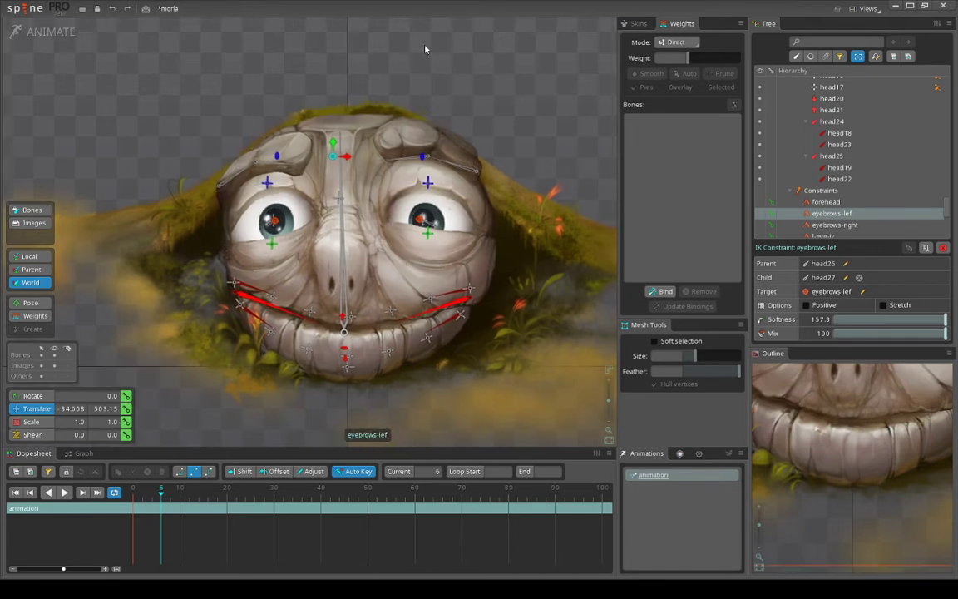
{"action": "left_click_drag", "start_coordinate": [426, 48], "coordinate": [452, 50]}
{"action": "key", "text": "ctrl+z"}
{"action": "key", "text": "ctrl+z"}
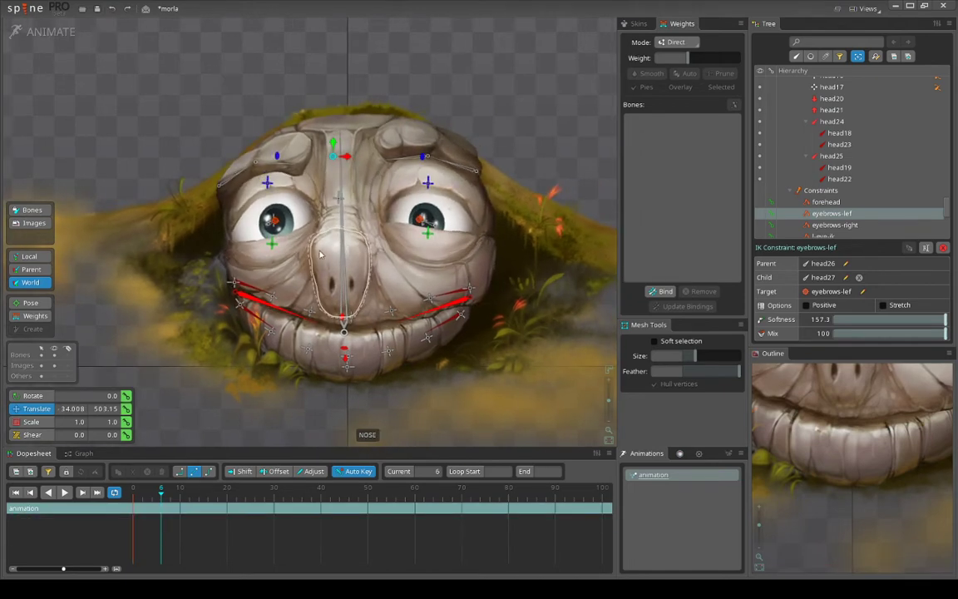
{"action": "left_click_drag", "start_coordinate": [362, 254], "coordinate": [344, 270]}
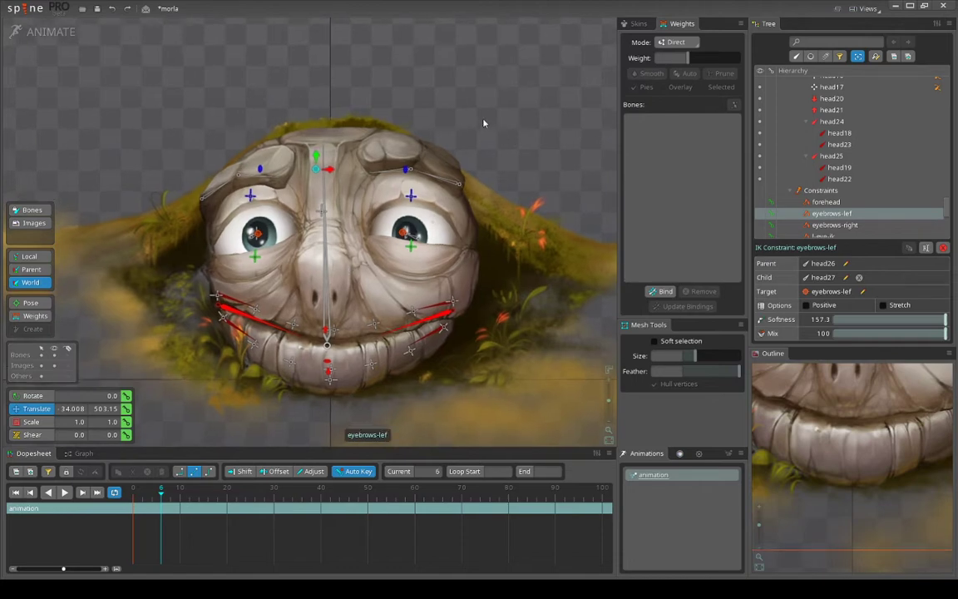
{"action": "left_click_drag", "start_coordinate": [482, 118], "coordinate": [509, 95]}
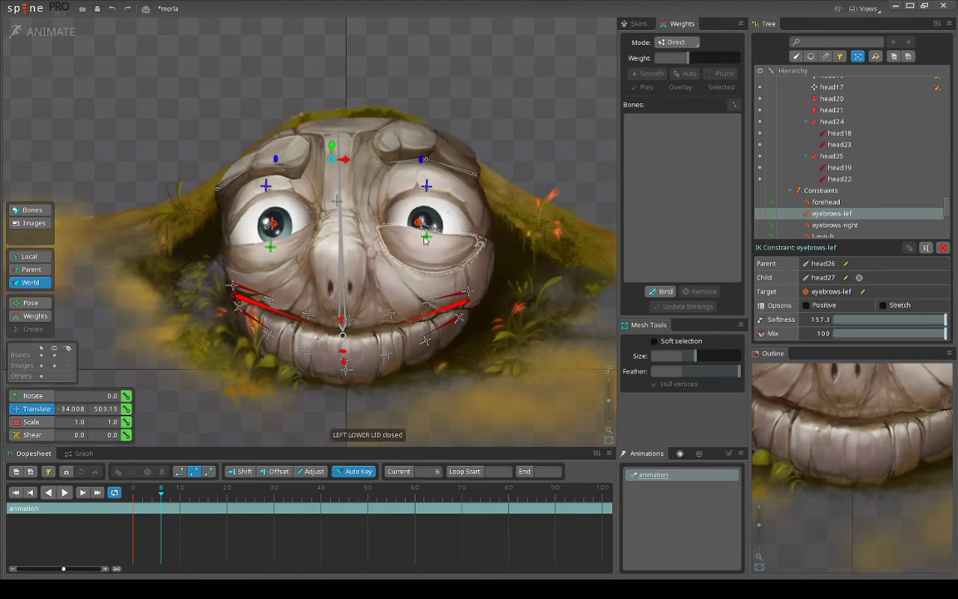
Select the thirteen lip bones head5 to head17 around the mouth.
{"action": "scroll", "coordinate": [337, 353], "scroll_direction": "up", "scroll_amount": 2}
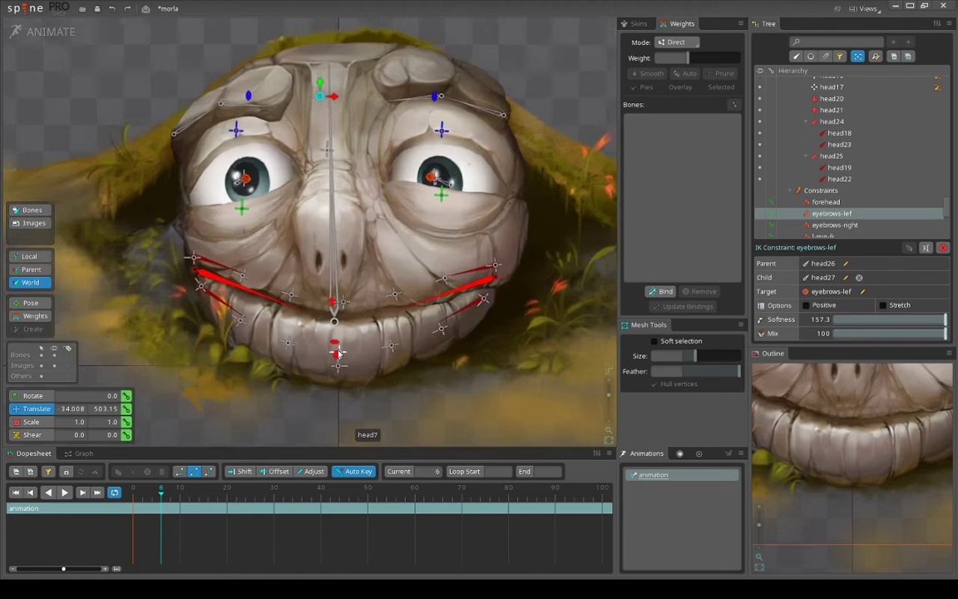
{"action": "scroll", "coordinate": [338, 354], "scroll_direction": "up", "scroll_amount": 2}
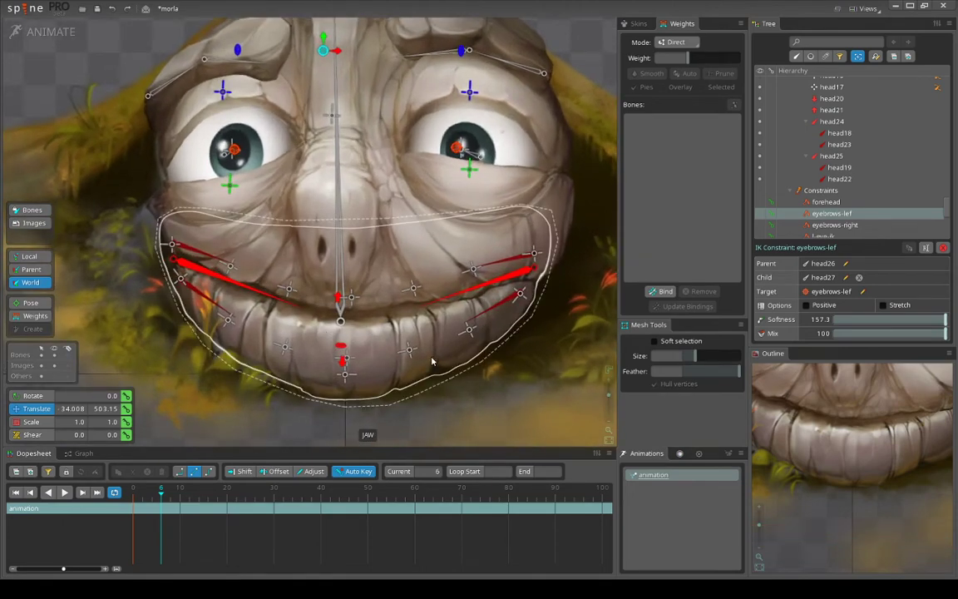
{"action": "scroll", "coordinate": [431, 361], "scroll_direction": "down", "scroll_amount": 1}
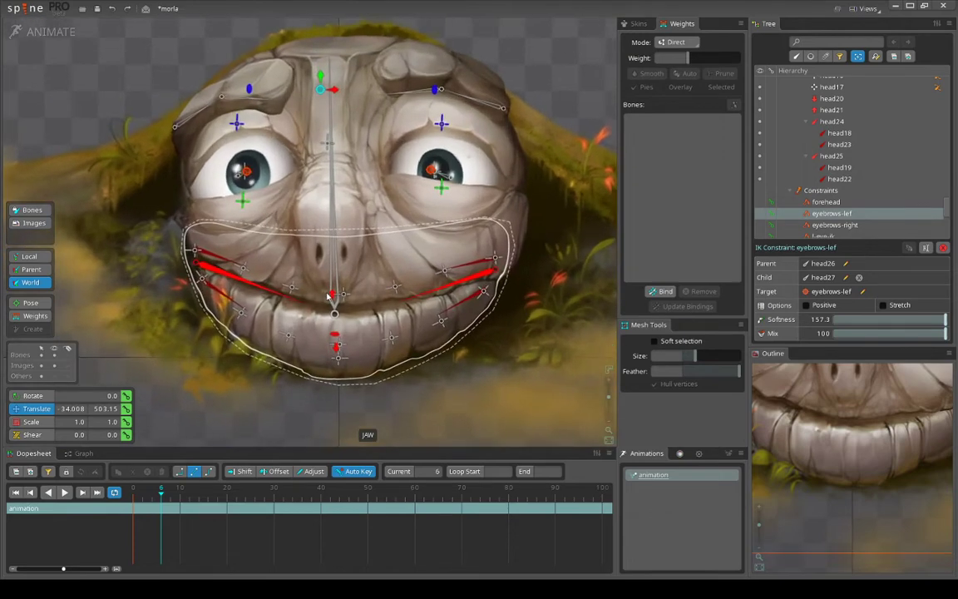
{"action": "left_click", "coordinate": [244, 270]}
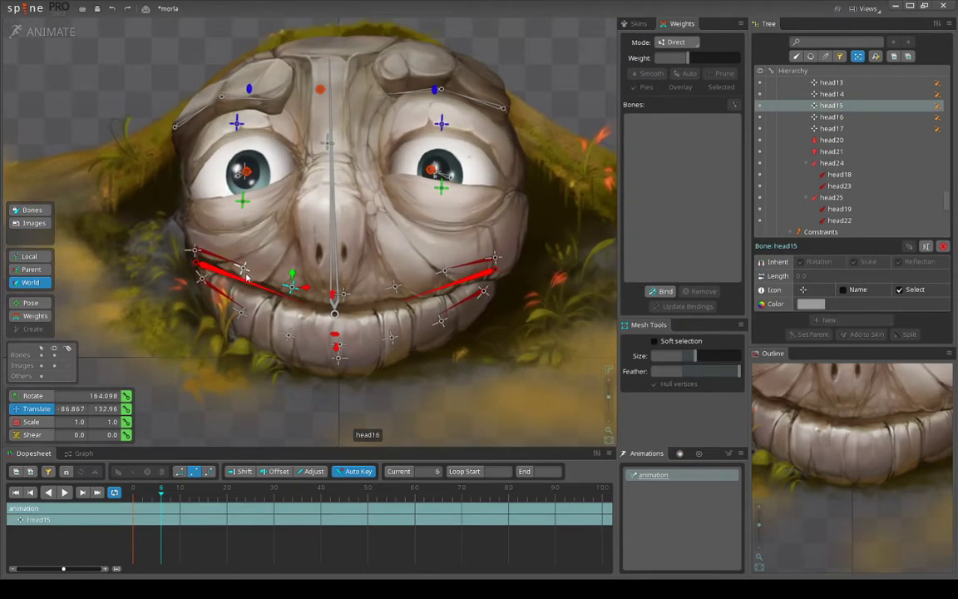
{"action": "left_click", "coordinate": [243, 310], "text": "ctrl"}
{"action": "left_click", "coordinate": [240, 315], "text": "ctrl"}
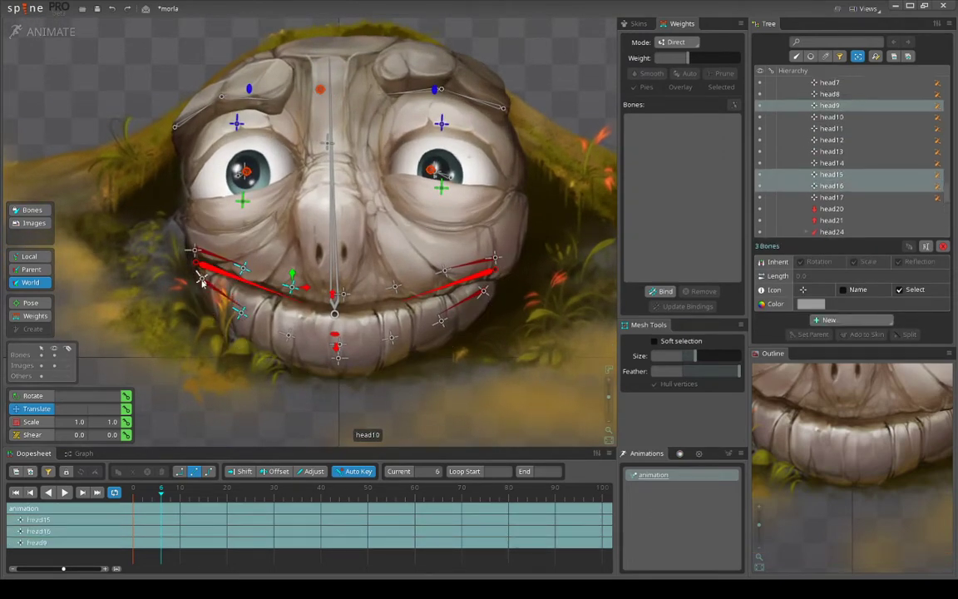
{"action": "left_click", "coordinate": [203, 277], "text": "ctrl"}
{"action": "left_click", "coordinate": [288, 334], "text": "ctrl"}
{"action": "left_click", "coordinate": [391, 337], "text": "ctrl"}
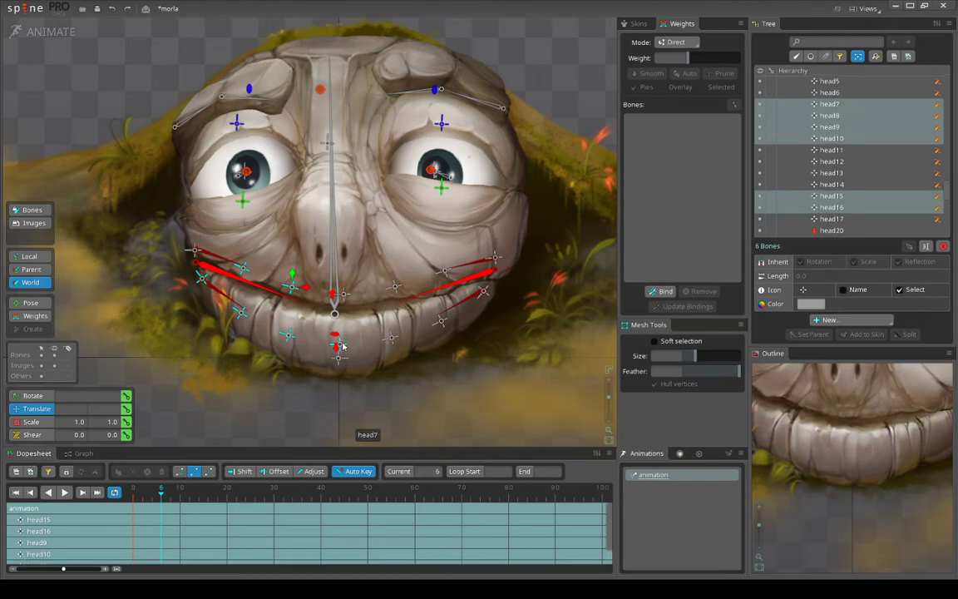
{"action": "left_click", "coordinate": [441, 321], "text": "ctrl"}
{"action": "left_click", "coordinate": [483, 291], "text": "ctrl"}
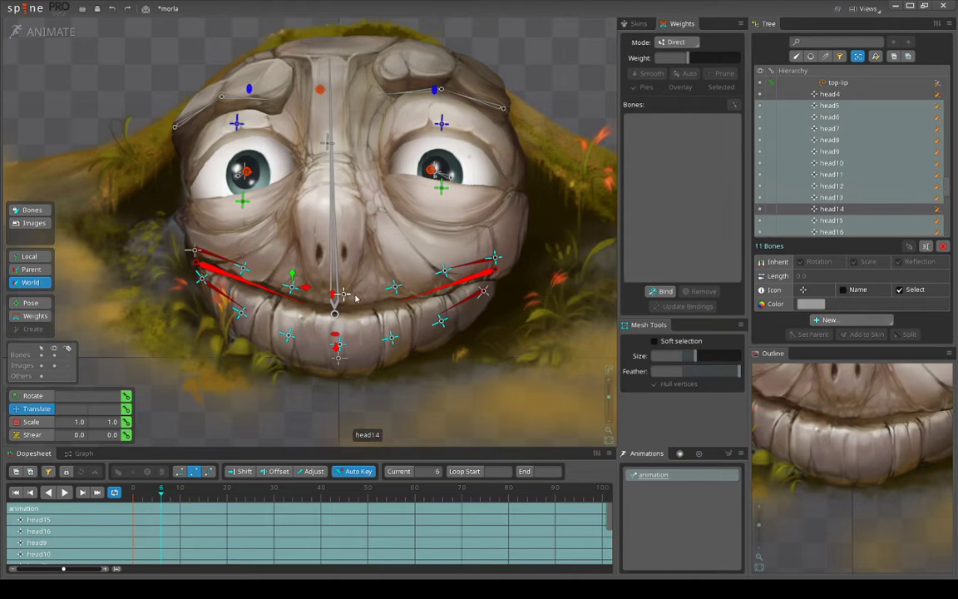
{"action": "left_click", "coordinate": [194, 250], "text": "ctrl"}
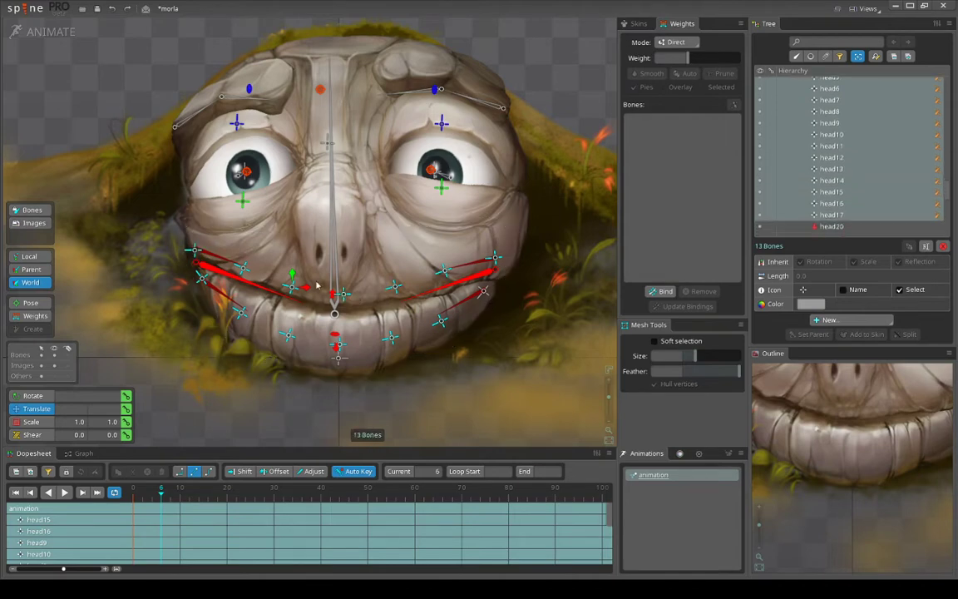
Show the lip paths in the viewport, select the bot-lip path, and examine its points and handles along the lower lip.
{"action": "scroll", "coordinate": [470, 281], "scroll_direction": "up", "scroll_amount": 3}
{"action": "left_click_drag", "start_coordinate": [339, 332], "coordinate": [459, 309]}
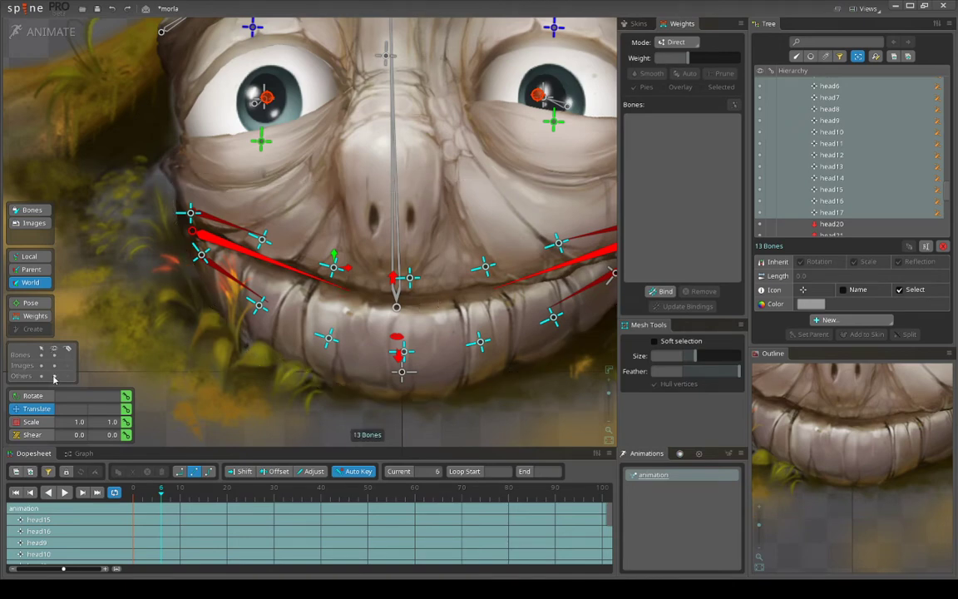
{"action": "scroll", "coordinate": [320, 327], "scroll_direction": "up", "scroll_amount": 6}
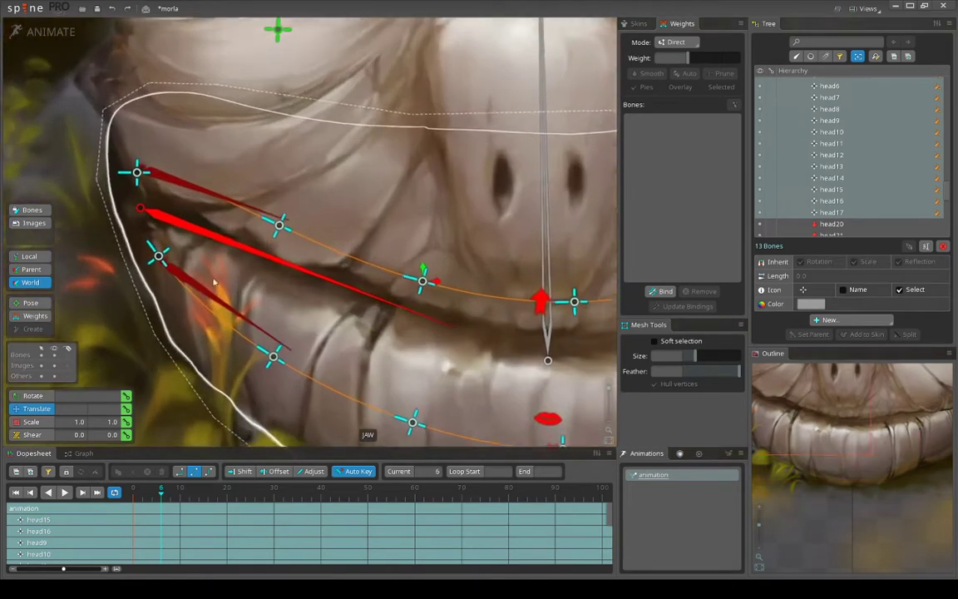
{"action": "left_click", "coordinate": [206, 313]}
{"action": "left_click_drag", "start_coordinate": [453, 269], "coordinate": [143, 120]}
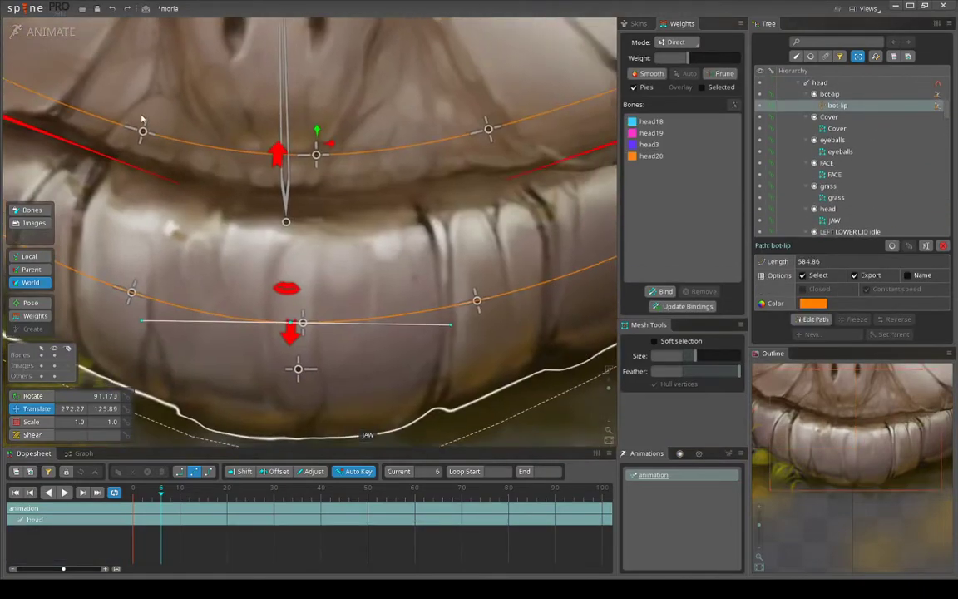
{"action": "left_click_drag", "start_coordinate": [483, 169], "coordinate": [104, 312]}
{"action": "scroll", "coordinate": [293, 292], "scroll_direction": "down", "scroll_amount": 5}
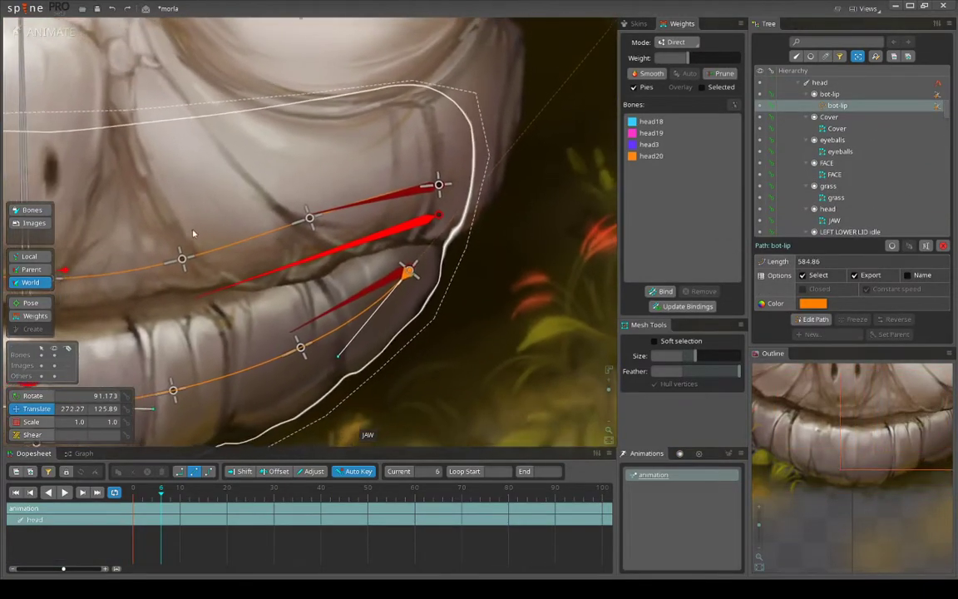
{"action": "scroll", "coordinate": [237, 244], "scroll_direction": "down", "scroll_amount": 3}
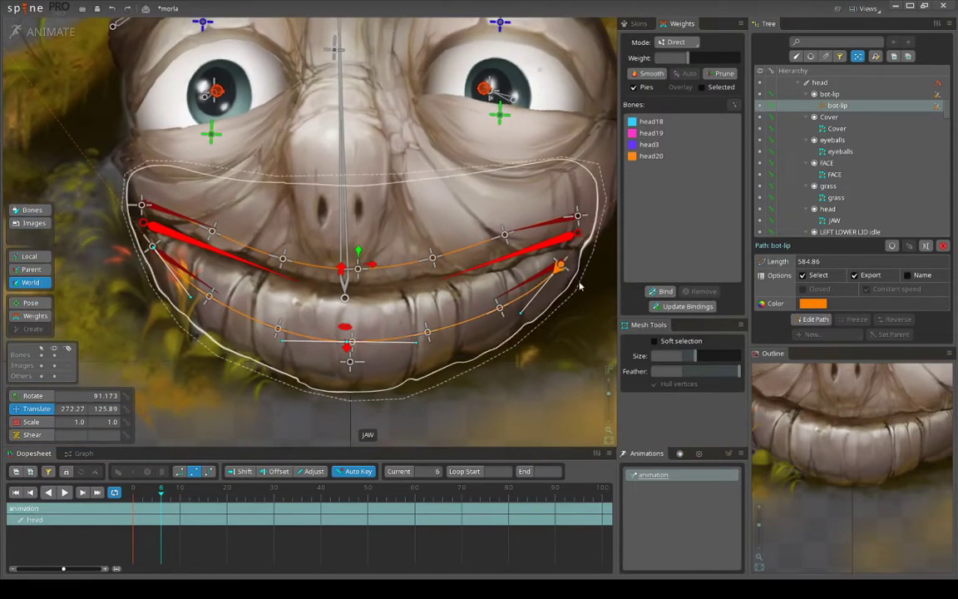
{"action": "left_click_drag", "start_coordinate": [546, 291], "coordinate": [499, 326]}
{"action": "scroll", "coordinate": [381, 297], "scroll_direction": "down", "scroll_amount": 1}
{"action": "left_click_drag", "start_coordinate": [382, 297], "coordinate": [440, 313]}
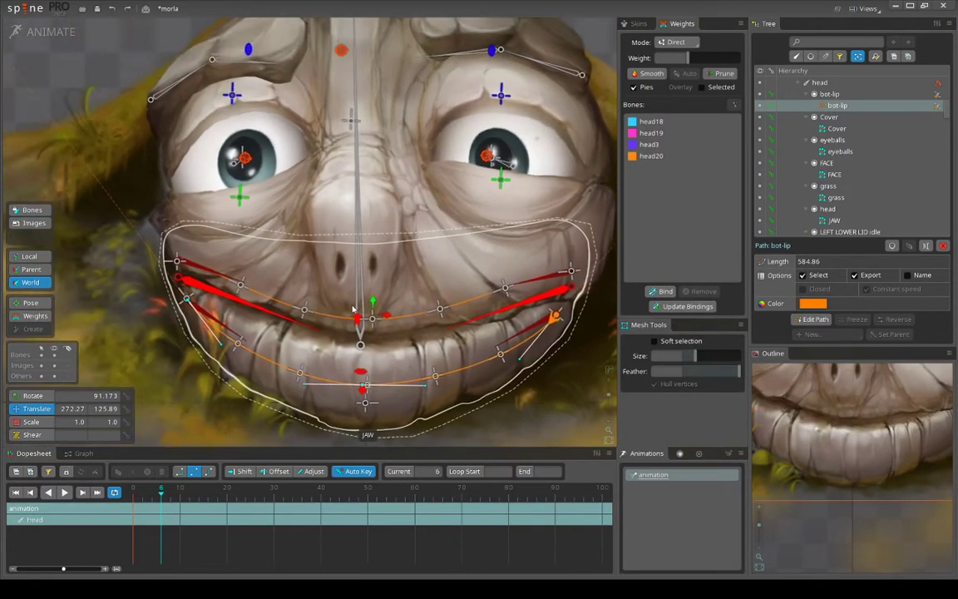
Select the head22 bone at the corner of the upper lip and try rotating it, then restore its pose.
{"action": "left_click", "coordinate": [208, 274]}
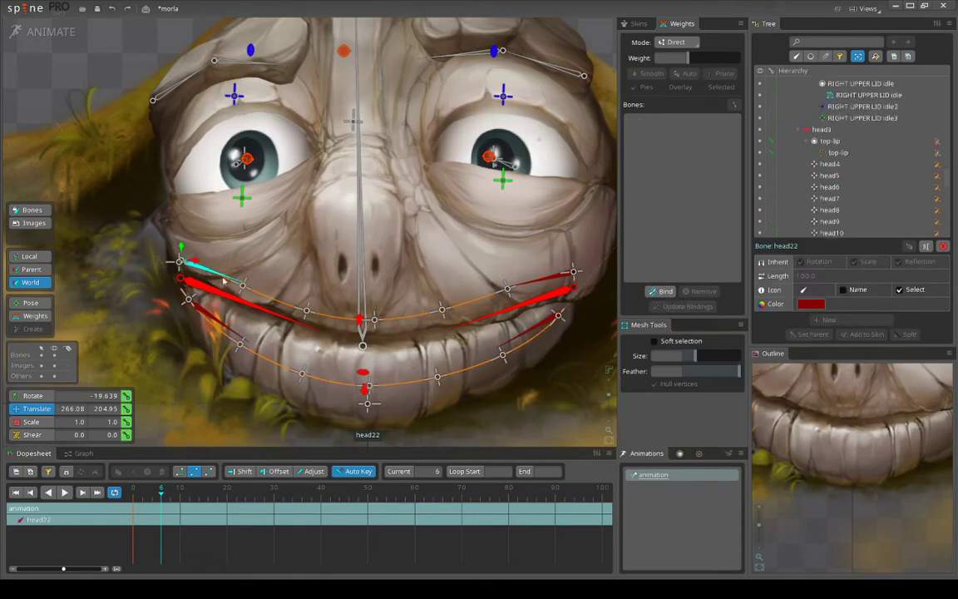
{"action": "scroll", "coordinate": [225, 281], "scroll_direction": "up", "scroll_amount": 3}
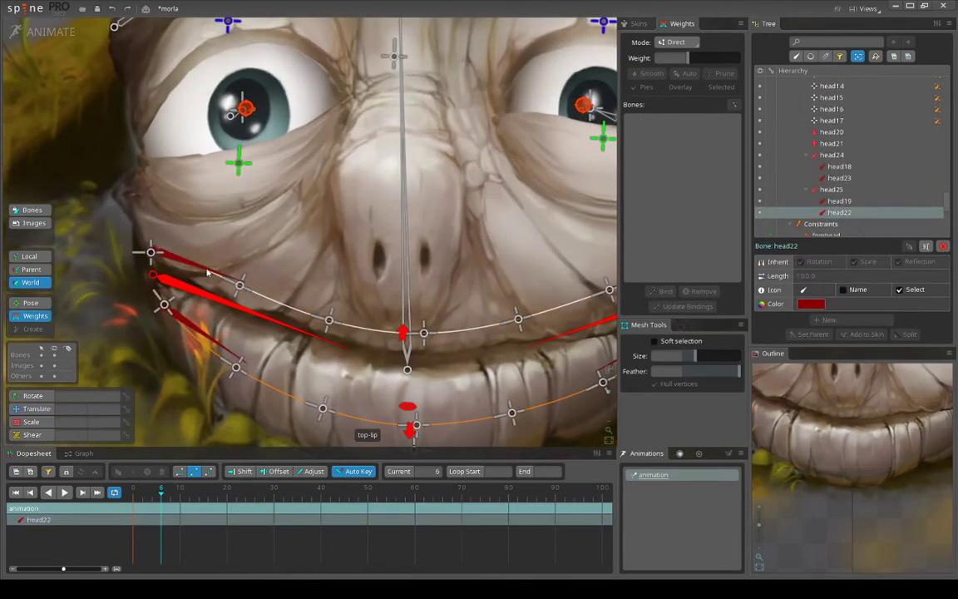
{"action": "left_click", "coordinate": [193, 265]}
{"action": "left_click_drag", "start_coordinate": [218, 273], "coordinate": [229, 230]}
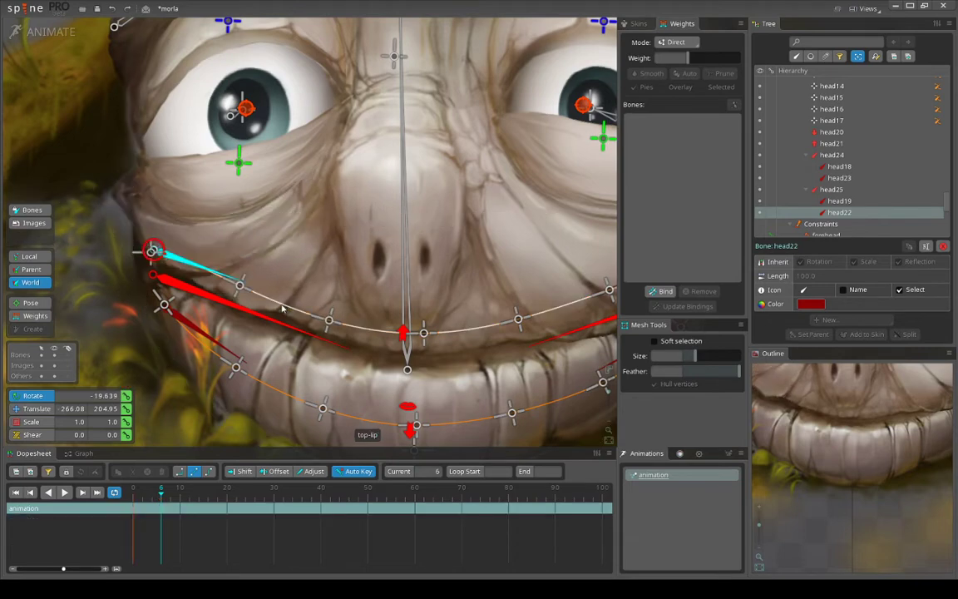
Select the top-lip path and inspect how its points are weighted to the bones head22, head23 and head21.
{"action": "left_click", "coordinate": [254, 276]}
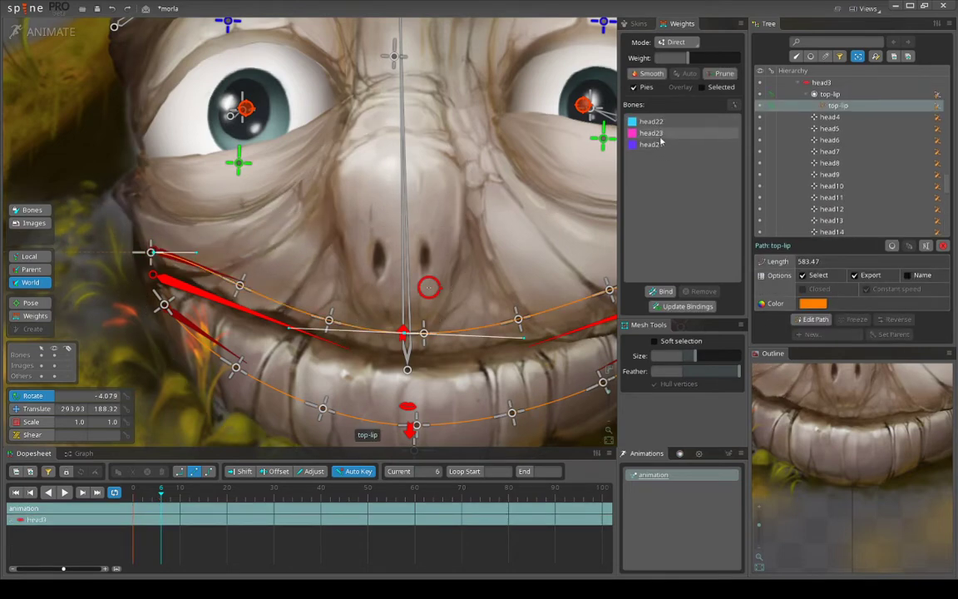
{"action": "scroll", "coordinate": [551, 235], "scroll_direction": "down", "scroll_amount": 2}
{"action": "left_click_drag", "start_coordinate": [532, 248], "coordinate": [434, 284]}
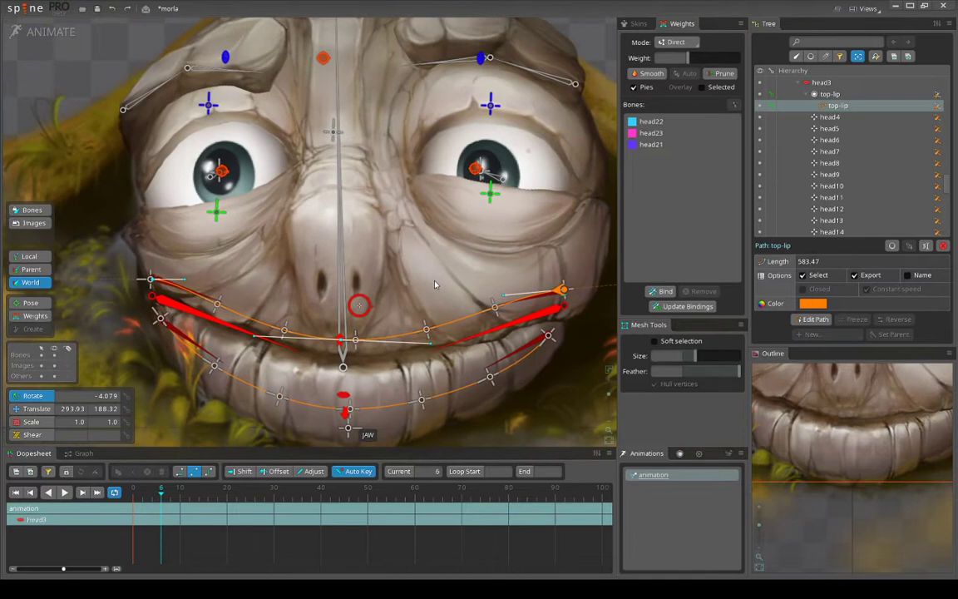
{"action": "scroll", "coordinate": [249, 299], "scroll_direction": "up", "scroll_amount": 3}
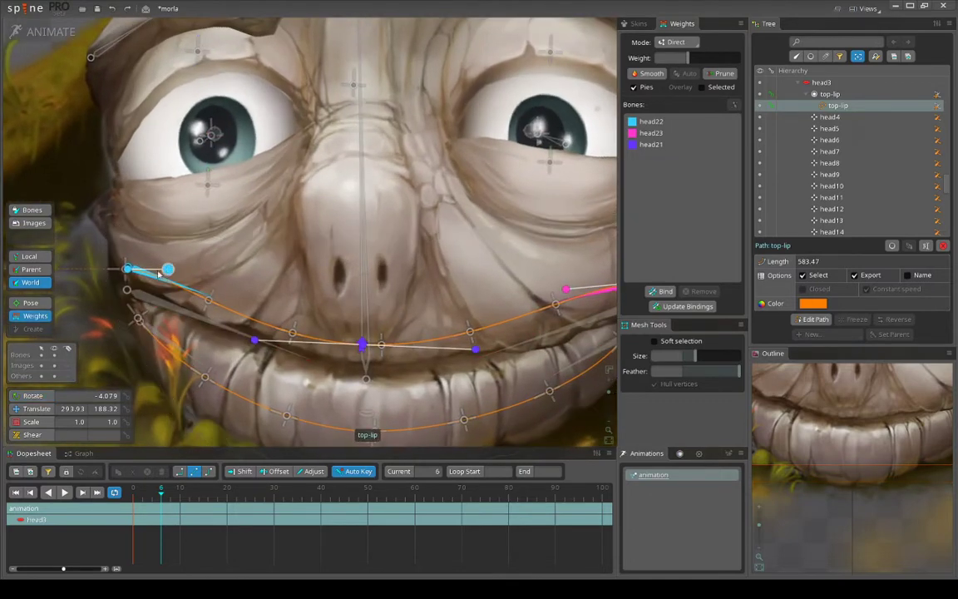
{"action": "left_click_drag", "start_coordinate": [426, 368], "coordinate": [323, 368]}
{"action": "scroll", "coordinate": [456, 315], "scroll_direction": "down", "scroll_amount": 3}
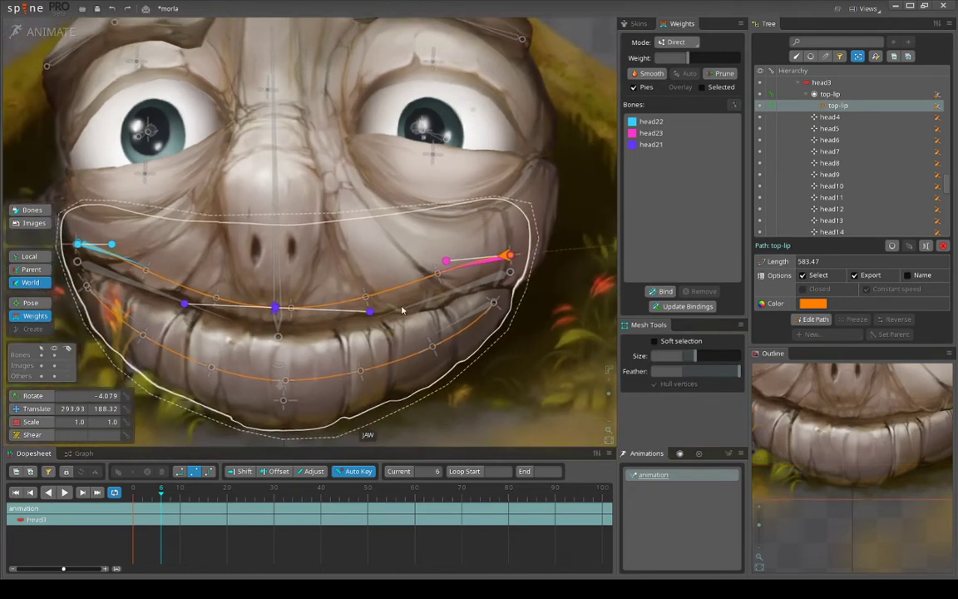
{"action": "scroll", "coordinate": [474, 266], "scroll_direction": "up", "scroll_amount": 4}
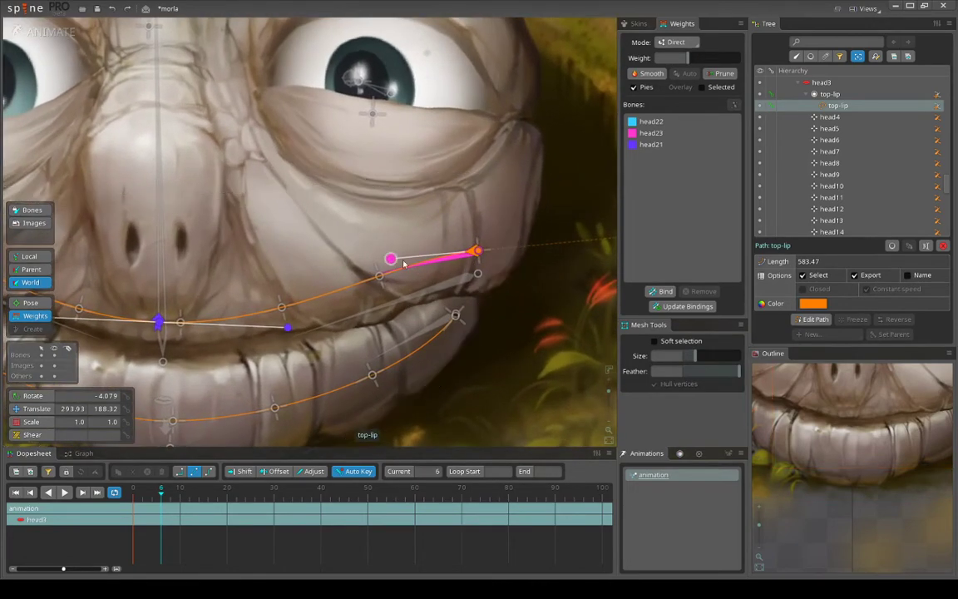
{"action": "scroll", "coordinate": [490, 251], "scroll_direction": "up", "scroll_amount": 1}
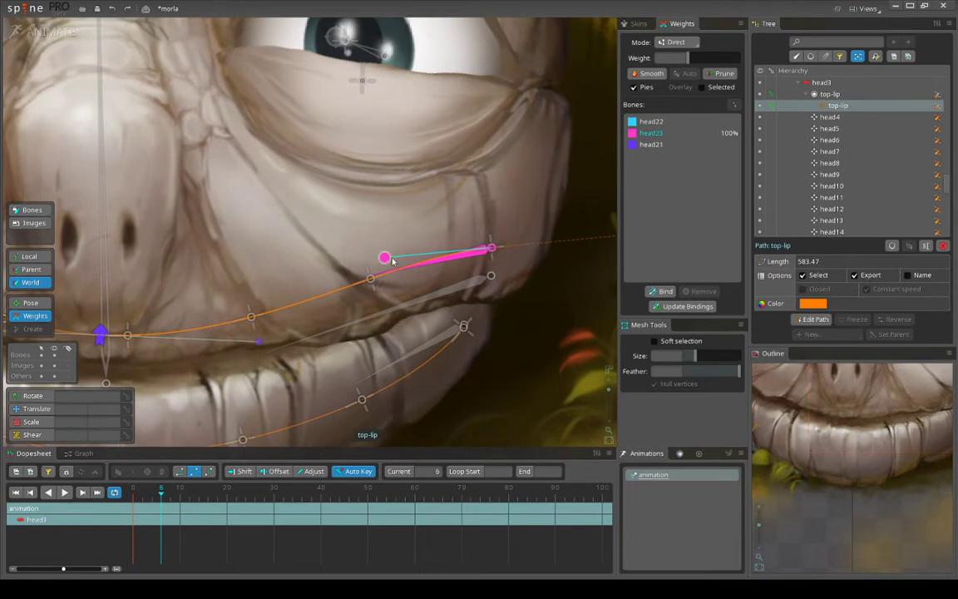
Examine the top-lip path's middle point and both its handles weighted to head21, comparing them with the head23 and head22 ends.
{"action": "scroll", "coordinate": [384, 259], "scroll_direction": "down", "scroll_amount": 1}
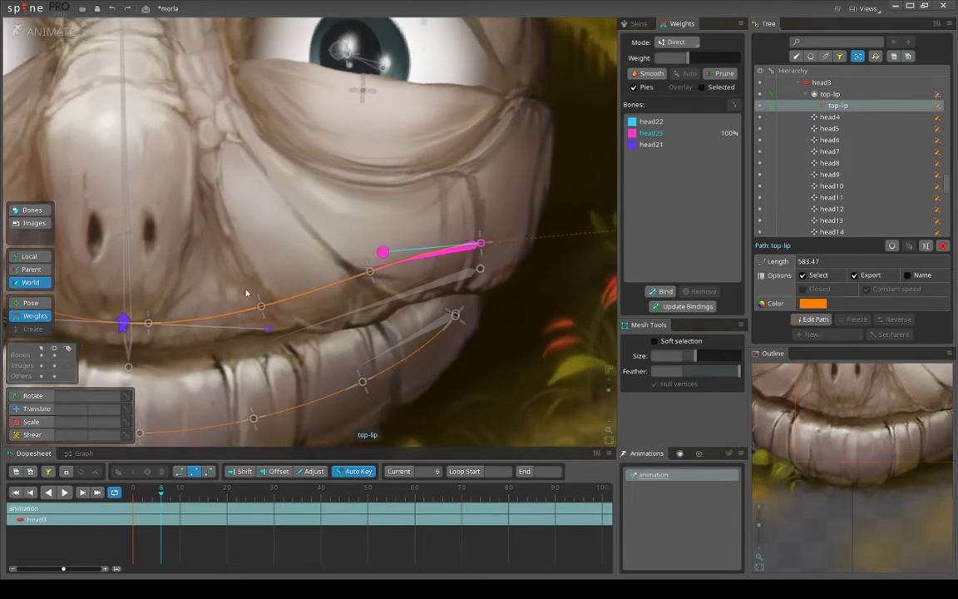
{"action": "left_click_drag", "start_coordinate": [128, 327], "coordinate": [325, 328]}
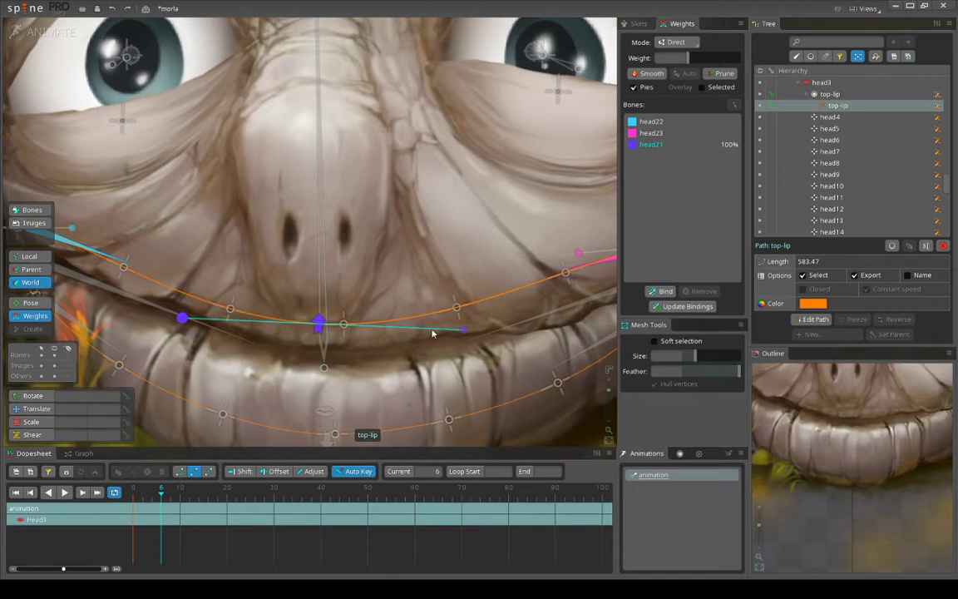
{"action": "left_click_drag", "start_coordinate": [463, 331], "coordinate": [364, 337]}
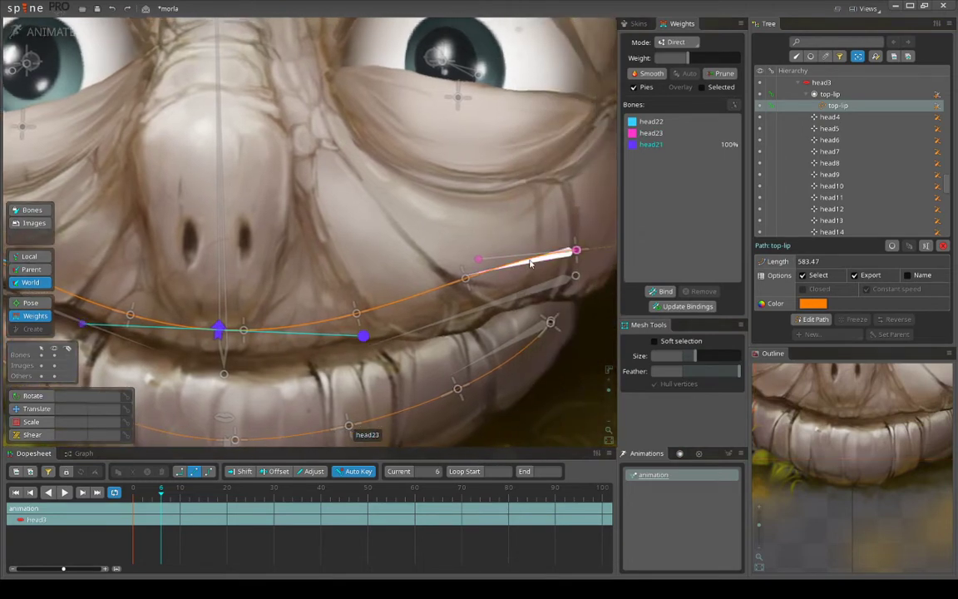
{"action": "scroll", "coordinate": [470, 272], "scroll_direction": "down", "scroll_amount": 2}
{"action": "left_click_drag", "start_coordinate": [264, 299], "coordinate": [428, 323]}
{"action": "scroll", "coordinate": [235, 275], "scroll_direction": "up", "scroll_amount": 2}
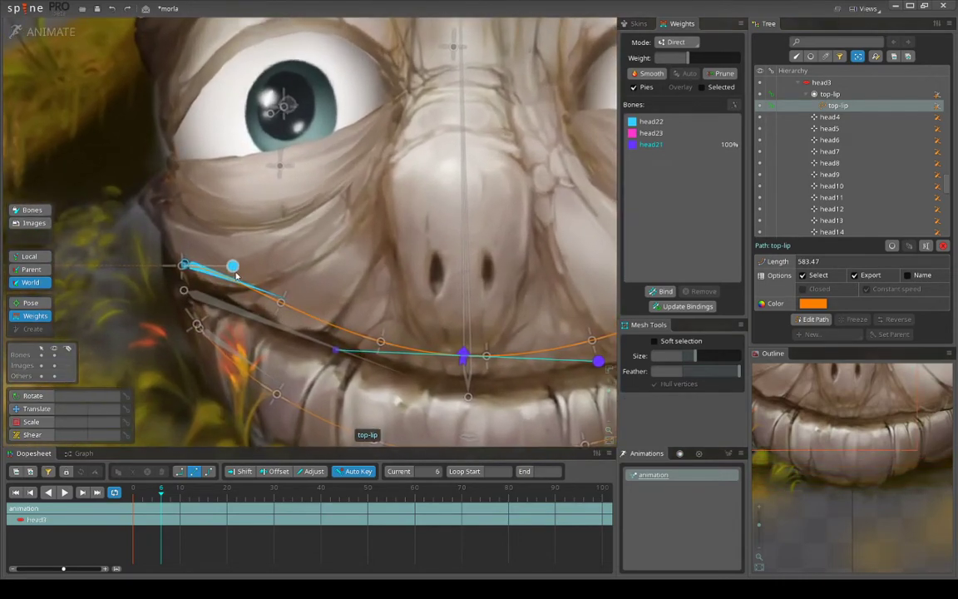
Examine the top-lip path's end point and handle weighted to head22 at the mouth corner, then review the whole path.
{"action": "scroll", "coordinate": [210, 241], "scroll_direction": "down", "scroll_amount": 2}
{"action": "left_click_drag", "start_coordinate": [324, 381], "coordinate": [337, 329]}
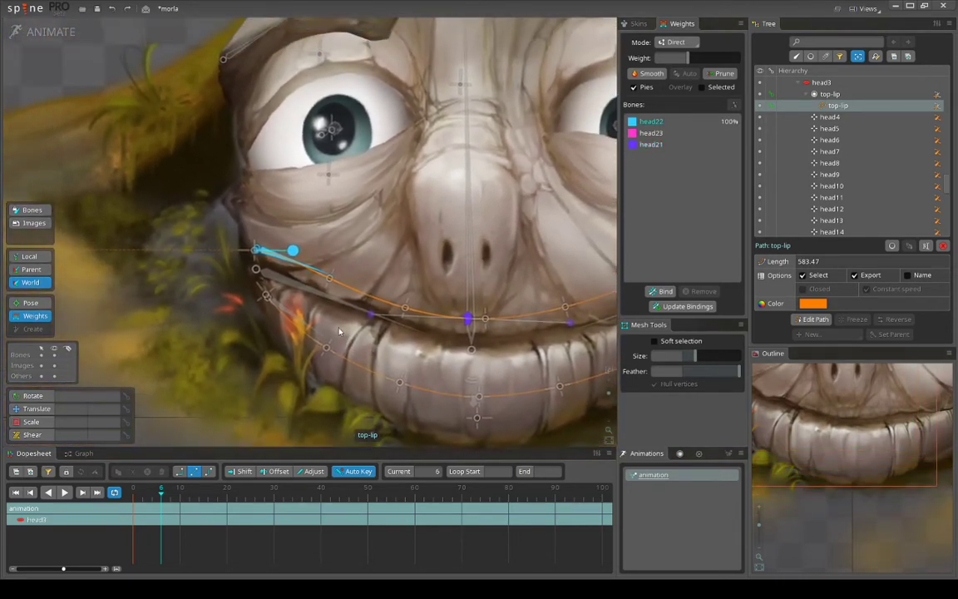
{"action": "scroll", "coordinate": [339, 317], "scroll_direction": "up", "scroll_amount": 2}
{"action": "left_click_drag", "start_coordinate": [306, 281], "coordinate": [325, 327]}
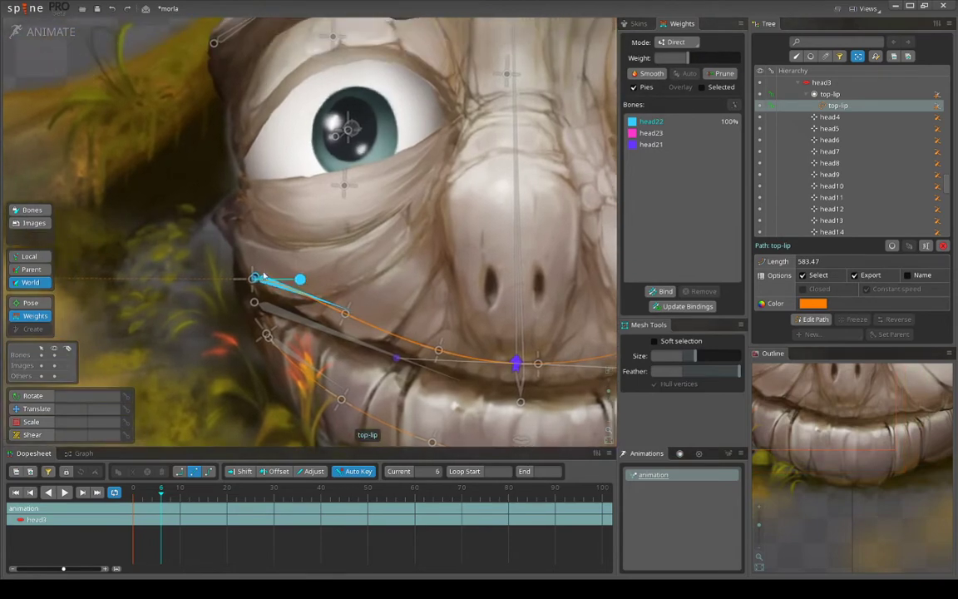
{"action": "scroll", "coordinate": [263, 275], "scroll_direction": "up", "scroll_amount": 2}
{"action": "scroll", "coordinate": [283, 290], "scroll_direction": "up", "scroll_amount": 2}
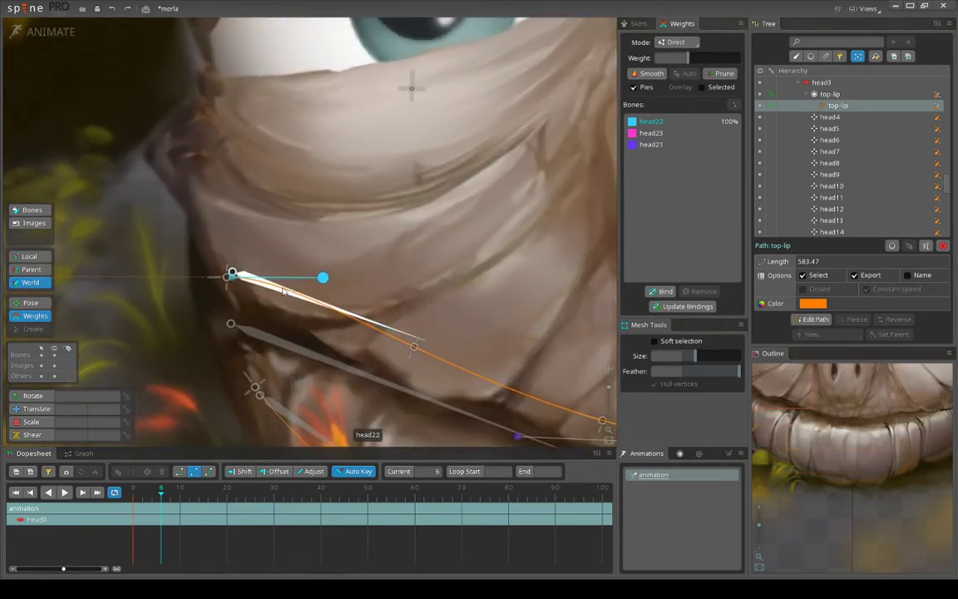
{"action": "scroll", "coordinate": [324, 278], "scroll_direction": "down", "scroll_amount": 2}
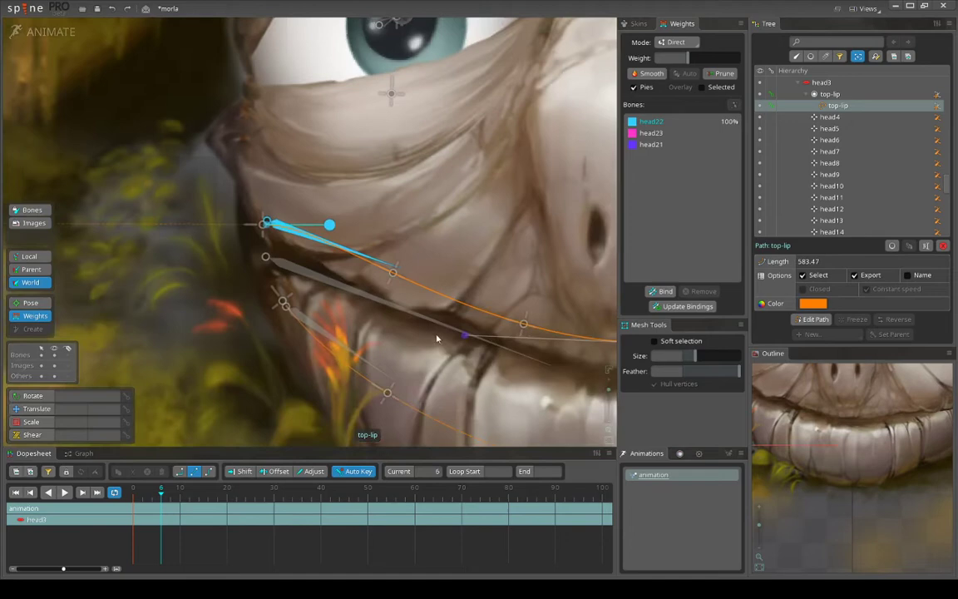
{"action": "left_click_drag", "start_coordinate": [261, 299], "coordinate": [259, 327]}
{"action": "scroll", "coordinate": [301, 333], "scroll_direction": "down", "scroll_amount": 1}
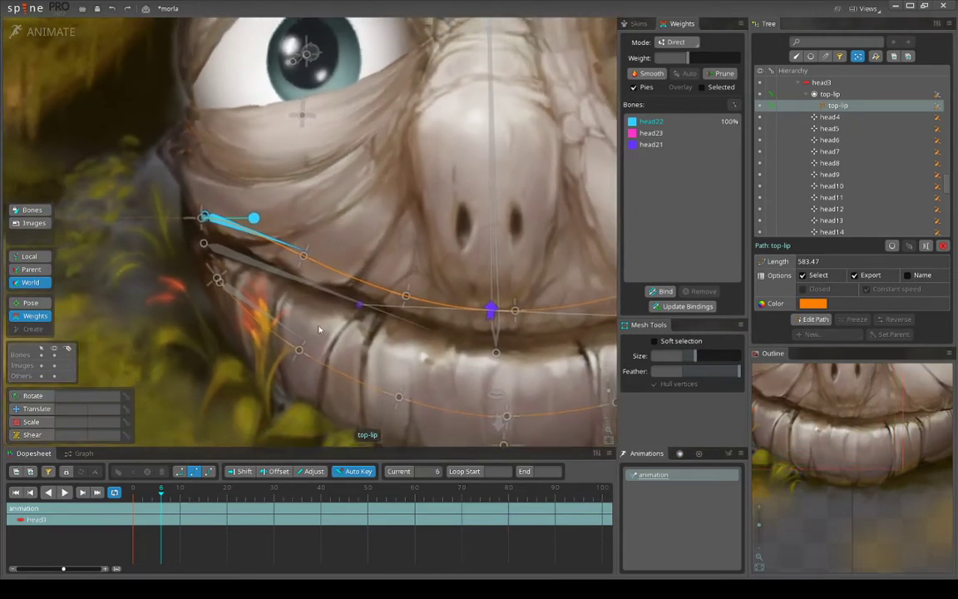
{"action": "left_click_drag", "start_coordinate": [321, 329], "coordinate": [280, 318]}
{"action": "scroll", "coordinate": [333, 353], "scroll_direction": "down", "scroll_amount": 1}
{"action": "left_click_drag", "start_coordinate": [424, 399], "coordinate": [376, 348]}
{"action": "scroll", "coordinate": [333, 306], "scroll_direction": "up", "scroll_amount": 1}
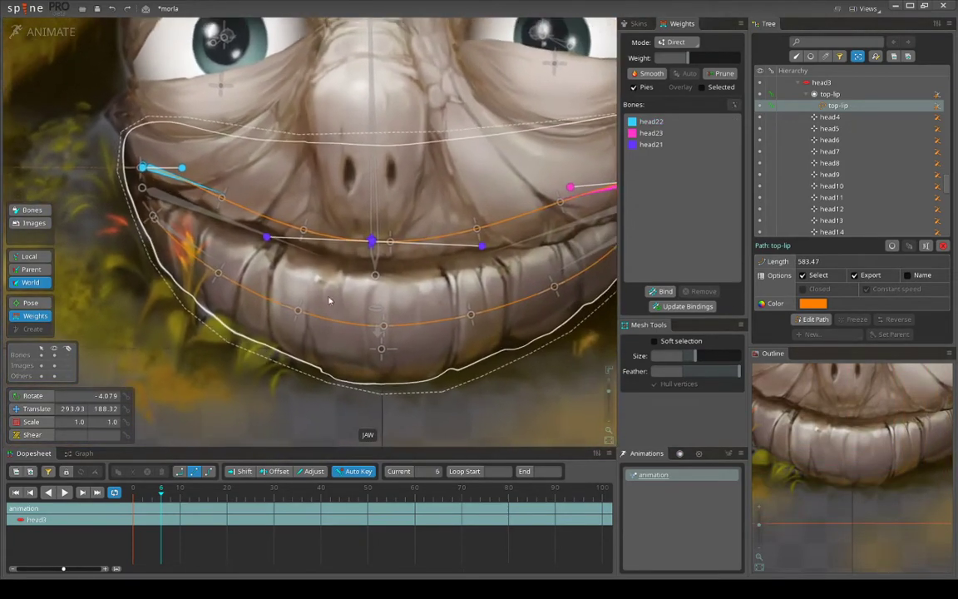
Select the head19 bone, then the bot-lip path, and examine its points' weights to head18, head19 and head20.
{"action": "key", "text": "space"}
{"action": "left_click", "coordinate": [182, 240]}
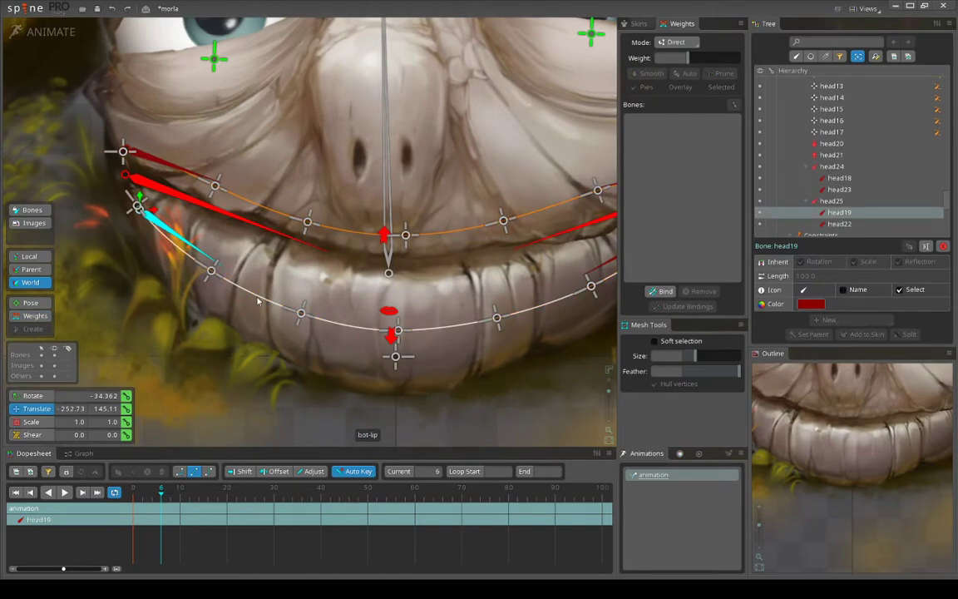
{"action": "left_click", "coordinate": [259, 298]}
{"action": "scroll", "coordinate": [399, 324], "scroll_direction": "down", "scroll_amount": 1}
{"action": "left_click_drag", "start_coordinate": [427, 338], "coordinate": [405, 362]}
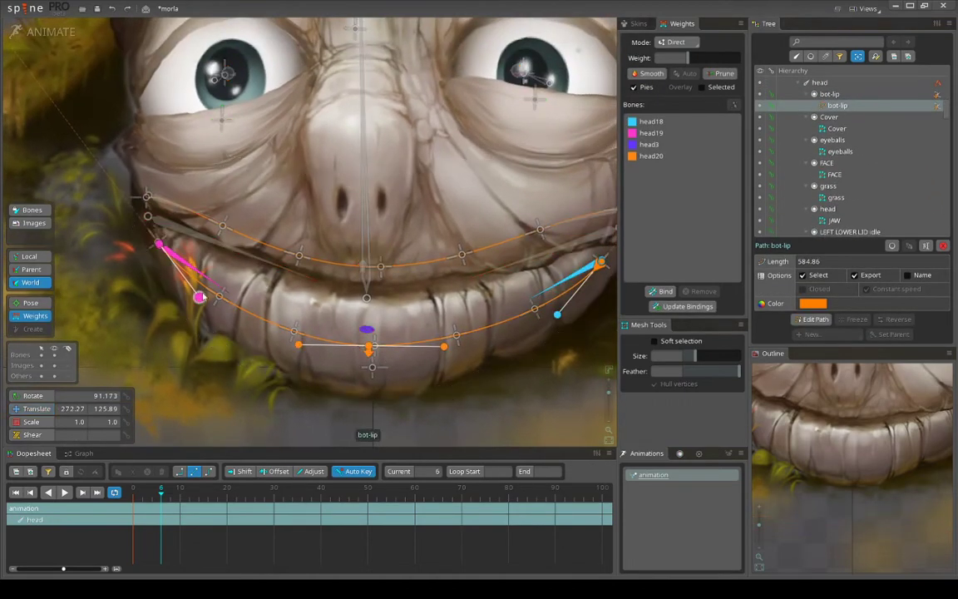
{"action": "left_click_drag", "start_coordinate": [553, 292], "coordinate": [482, 318]}
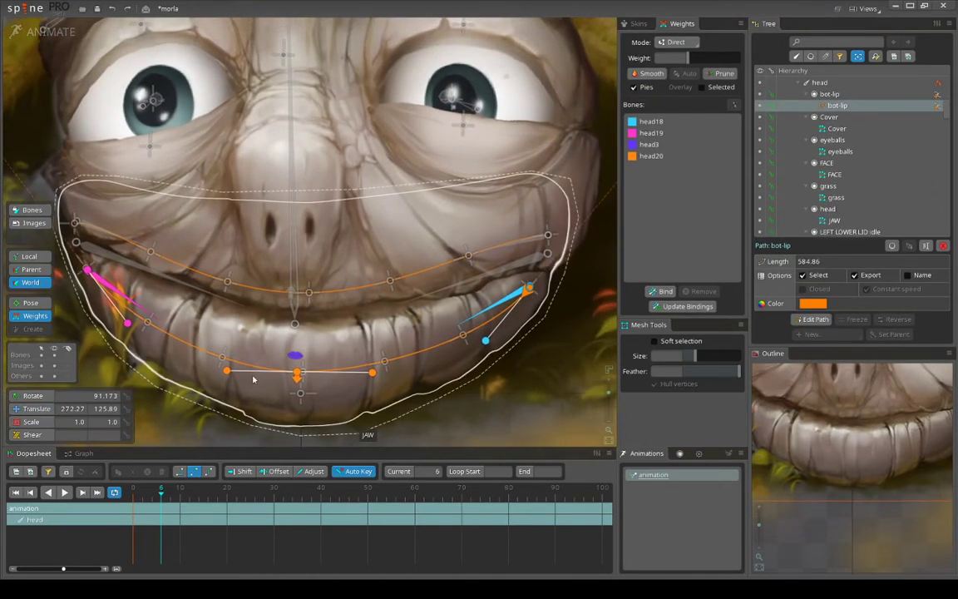
{"action": "scroll", "coordinate": [321, 375], "scroll_direction": "up", "scroll_amount": 3}
Select the head8 lip bone, then the JAW mesh, and examine how its vertices are weighted to head4 through head10 and head21.
{"action": "left_click", "coordinate": [208, 354]}
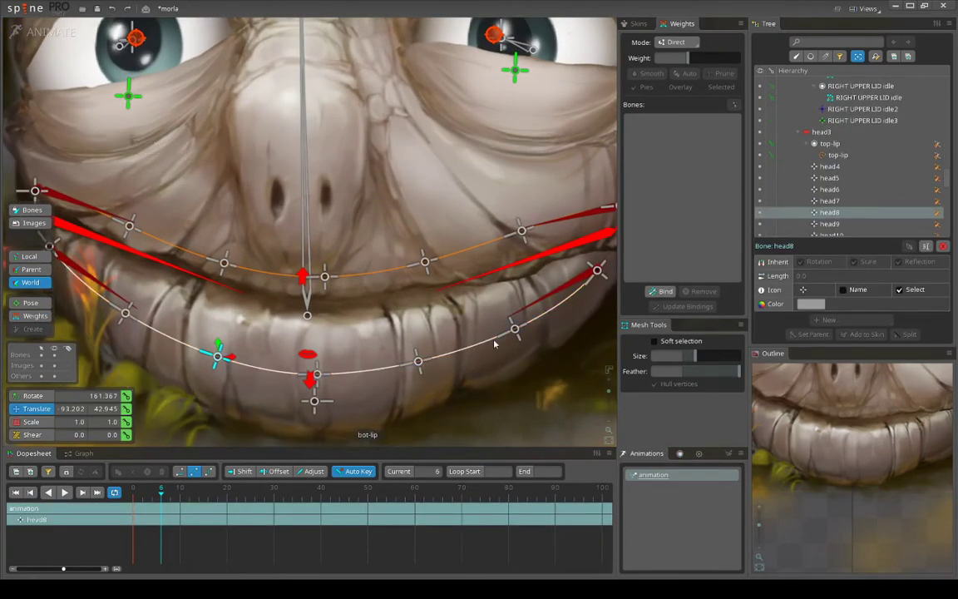
{"action": "scroll", "coordinate": [475, 352], "scroll_direction": "down", "scroll_amount": 1}
{"action": "left_click", "coordinate": [428, 343]}
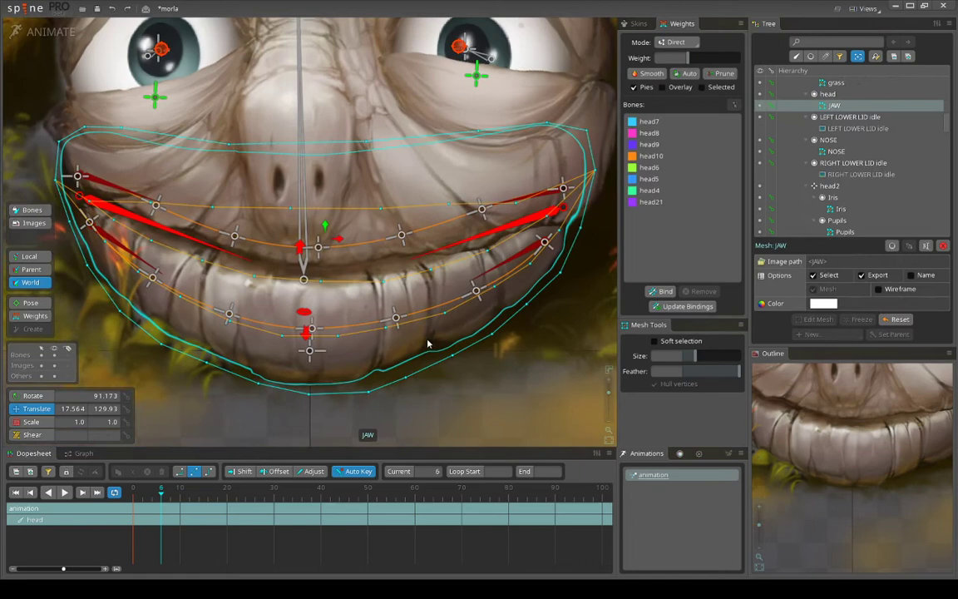
{"action": "scroll", "coordinate": [420, 374], "scroll_direction": "up", "scroll_amount": 1}
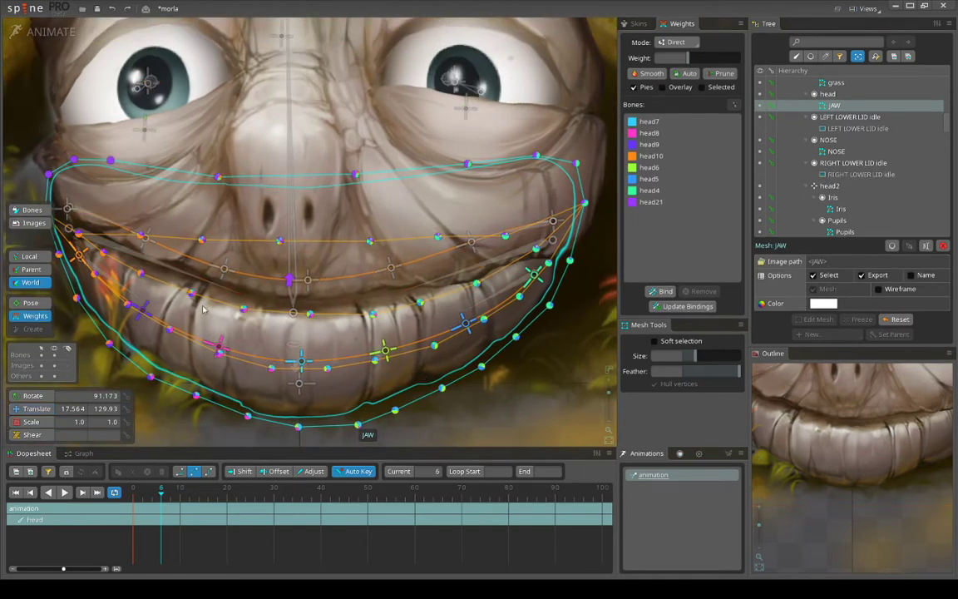
{"action": "scroll", "coordinate": [205, 271], "scroll_direction": "up", "scroll_amount": 2}
{"action": "scroll", "coordinate": [238, 373], "scroll_direction": "up", "scroll_amount": 4}
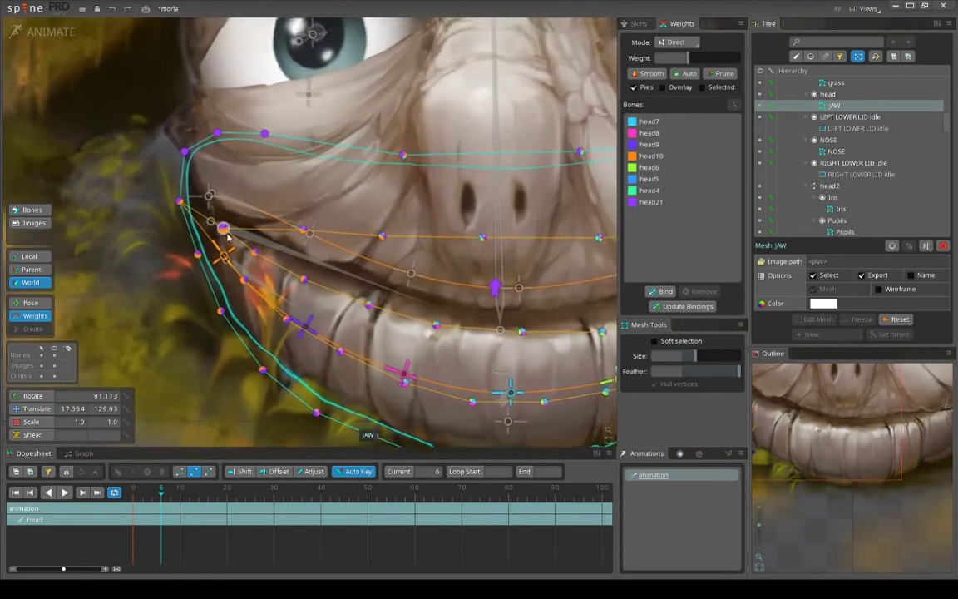
{"action": "scroll", "coordinate": [276, 317], "scroll_direction": "down", "scroll_amount": 2}
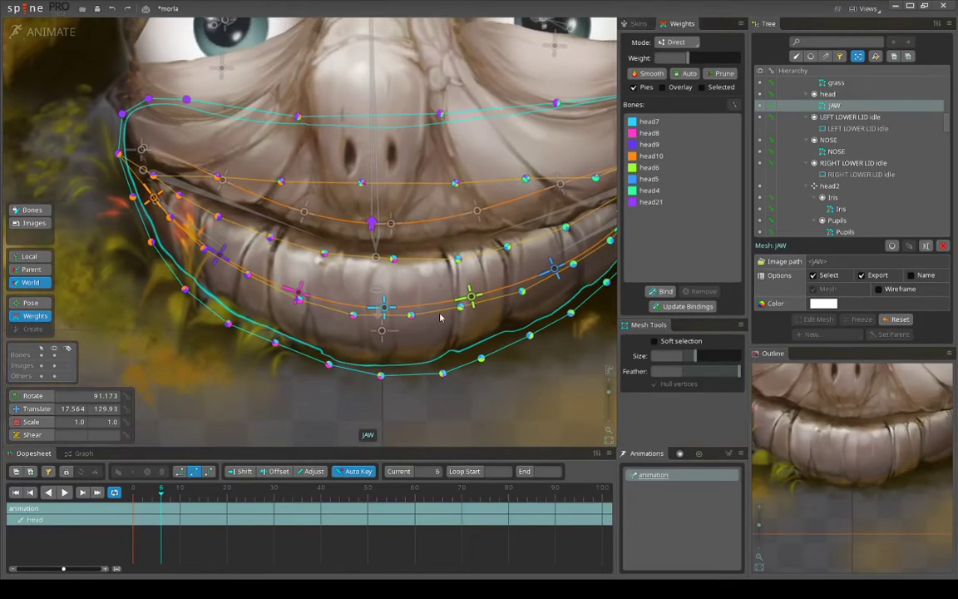
{"action": "scroll", "coordinate": [402, 337], "scroll_direction": "down", "scroll_amount": 2}
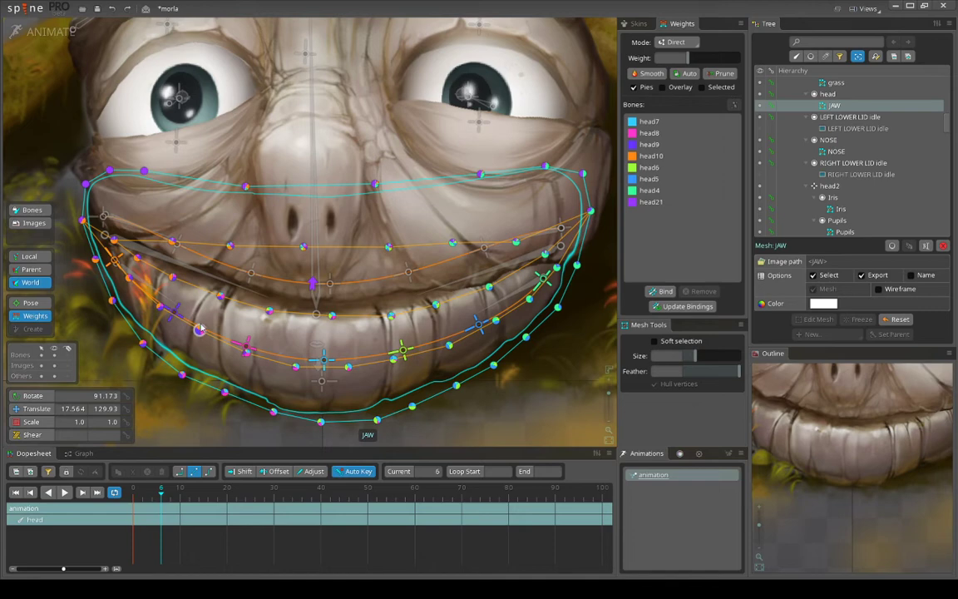
Try moving the bot-lip path handle weighted to head19, undo the change, and select the head19 bone.
{"action": "left_click", "coordinate": [231, 337]}
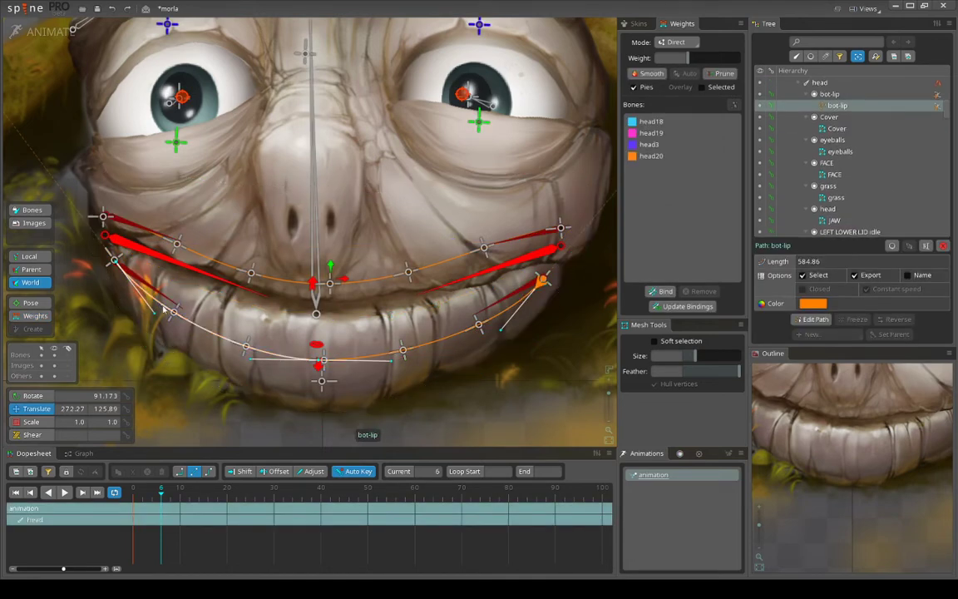
{"action": "left_click_drag", "start_coordinate": [172, 312], "coordinate": [175, 309]}
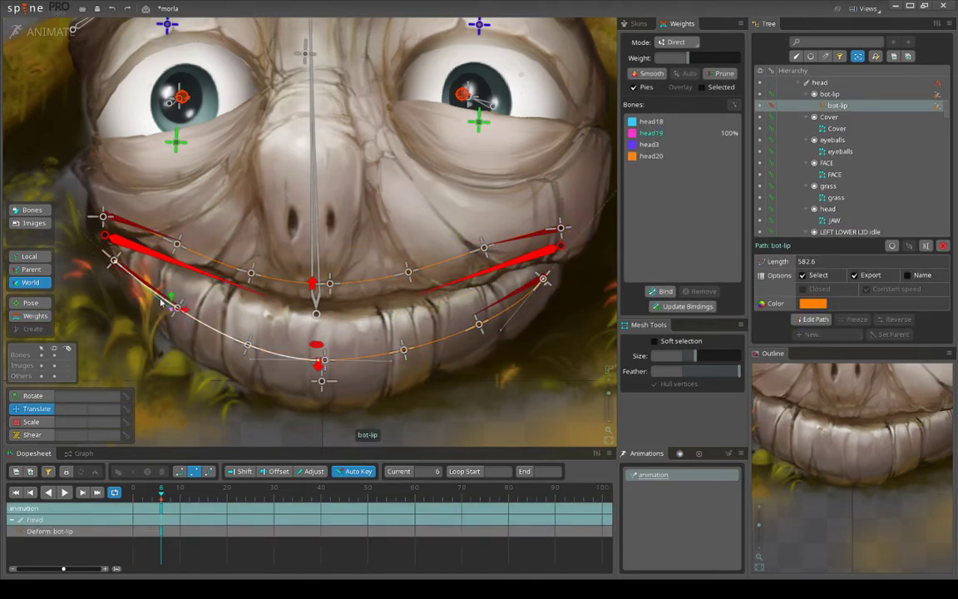
{"action": "key", "text": "ctrl+z"}
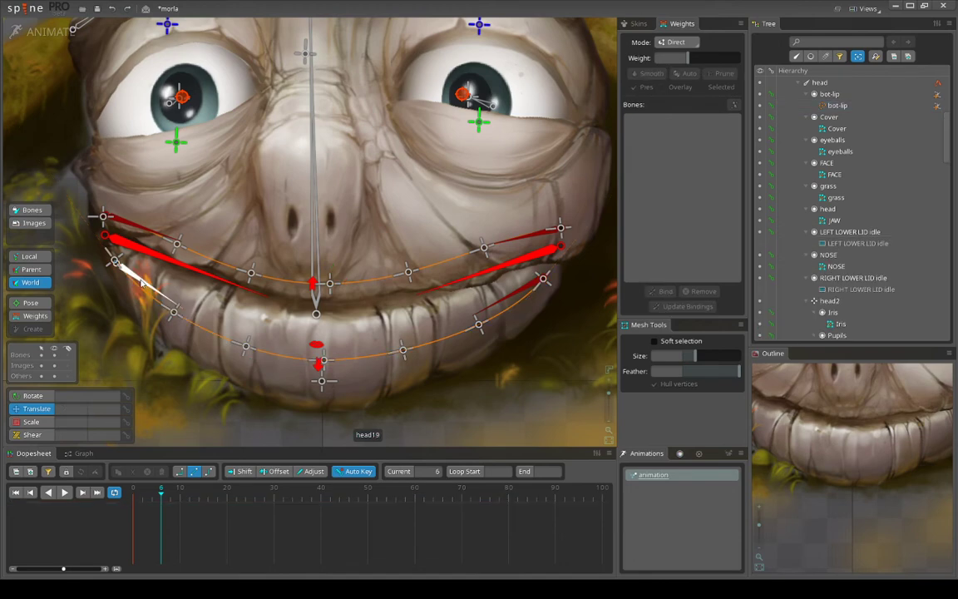
{"action": "left_click", "coordinate": [144, 282]}
{"action": "scroll", "coordinate": [187, 264], "scroll_direction": "down", "scroll_amount": 1}
{"action": "scroll", "coordinate": [315, 290], "scroll_direction": "up", "scroll_amount": 2}
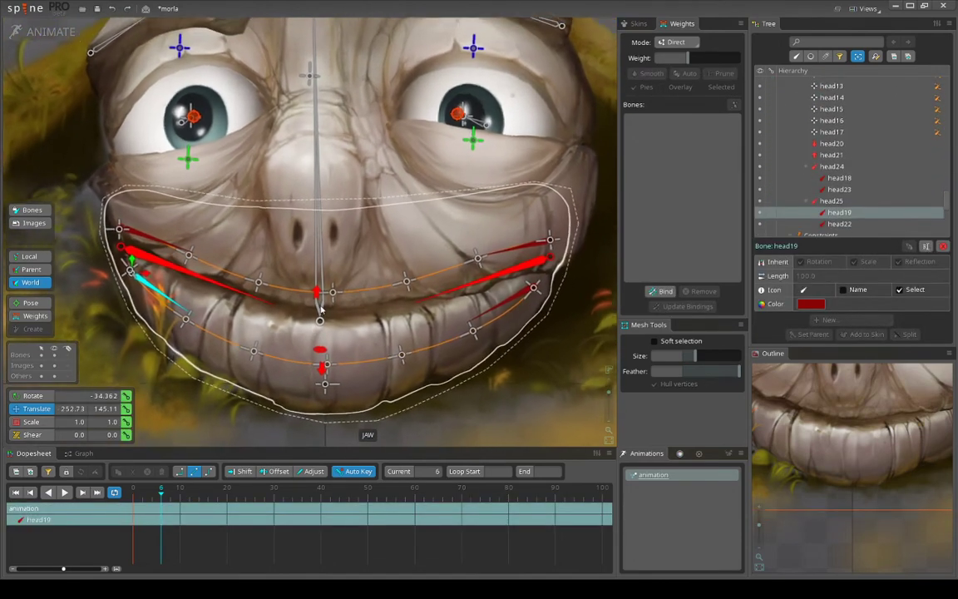
{"action": "scroll", "coordinate": [315, 290], "scroll_direction": "down", "scroll_amount": 3}
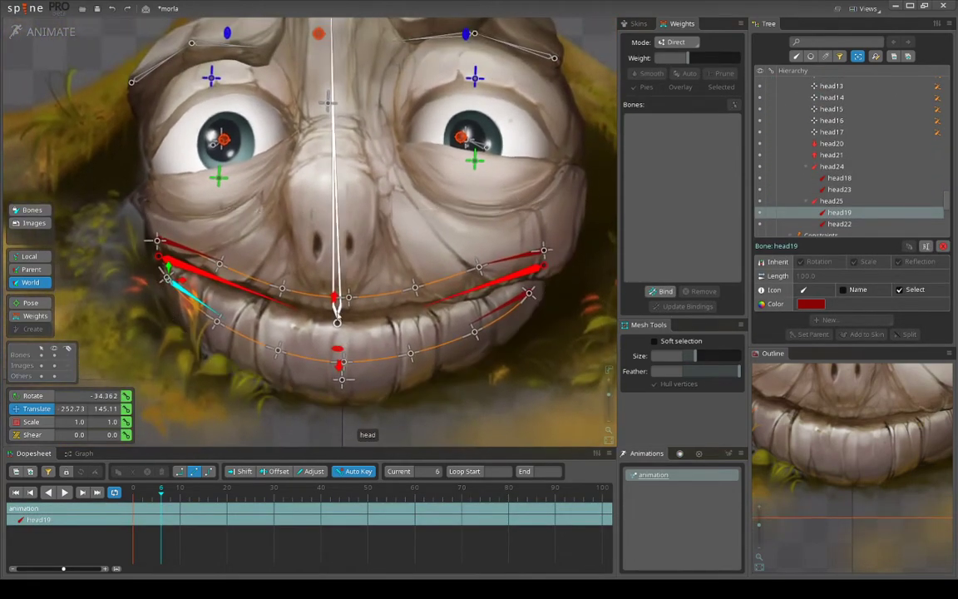
Try moving the central lip bones head21 and head20 in turn, undoing each move.
{"action": "left_click_drag", "start_coordinate": [333, 298], "coordinate": [355, 292]}
{"action": "key", "text": "ctrl+z"}
{"action": "left_click_drag", "start_coordinate": [338, 370], "coordinate": [342, 349]}
{"action": "key", "text": "ctrl+z"}
{"action": "key", "text": "space"}
{"action": "scroll", "coordinate": [409, 310], "scroll_direction": "down", "scroll_amount": 2}
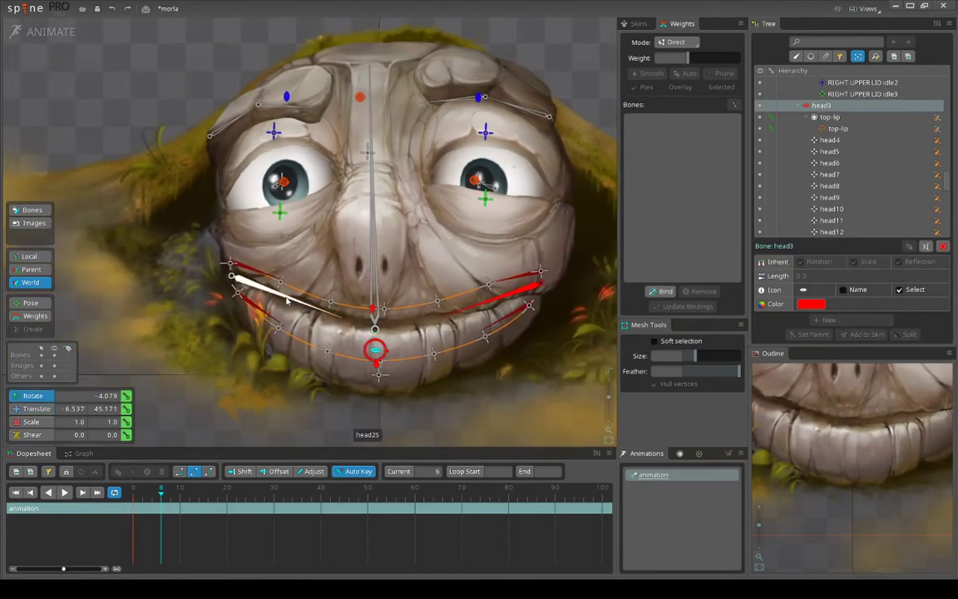
Try rotating the mouth-corner bones head25 and head24, then undo the rotation.
{"action": "left_click", "coordinate": [286, 304]}
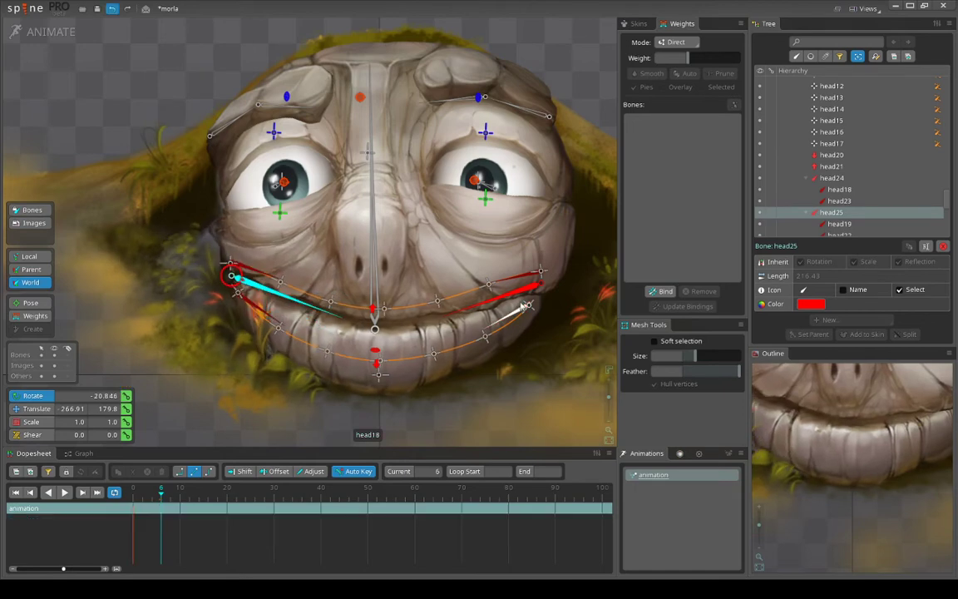
{"action": "mouse_move", "coordinate": [508, 297]}
{"action": "left_mouse_down"}
{"action": "mouse_move", "coordinate": [492, 285]}
{"action": "mouse_move", "coordinate": [513, 314]}
{"action": "left_mouse_up"}
{"action": "key", "text": "ctrl+z"}
{"action": "scroll", "coordinate": [384, 356], "scroll_direction": "up", "scroll_amount": 2}
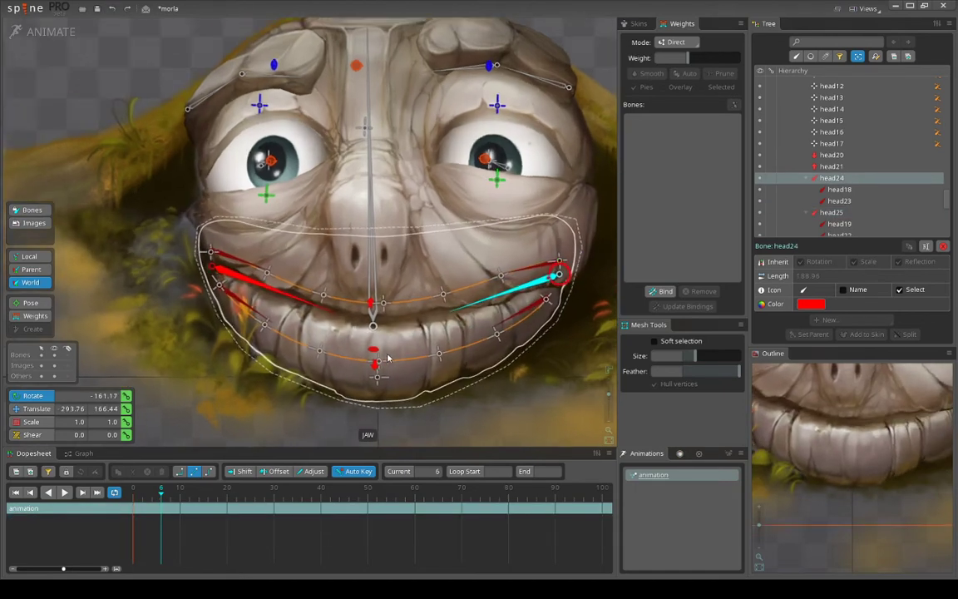
Select head3, try translating the head20 and head21 bones to deform the lips, and restore their pose.
{"action": "key", "text": "v"}
{"action": "left_click", "coordinate": [371, 349]}
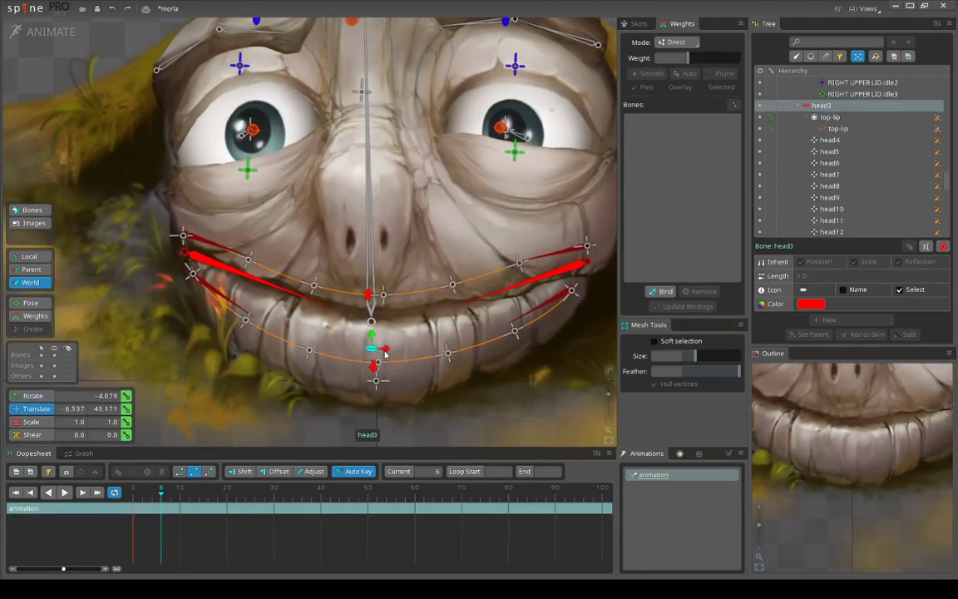
{"action": "mouse_move", "coordinate": [373, 366]}
{"action": "left_mouse_down"}
{"action": "mouse_move", "coordinate": [370, 406]}
{"action": "mouse_move", "coordinate": [320, 397]}
{"action": "mouse_move", "coordinate": [438, 406]}
{"action": "mouse_move", "coordinate": [355, 362]}
{"action": "left_mouse_up"}
{"action": "left_click_drag", "start_coordinate": [368, 293], "coordinate": [377, 265]}
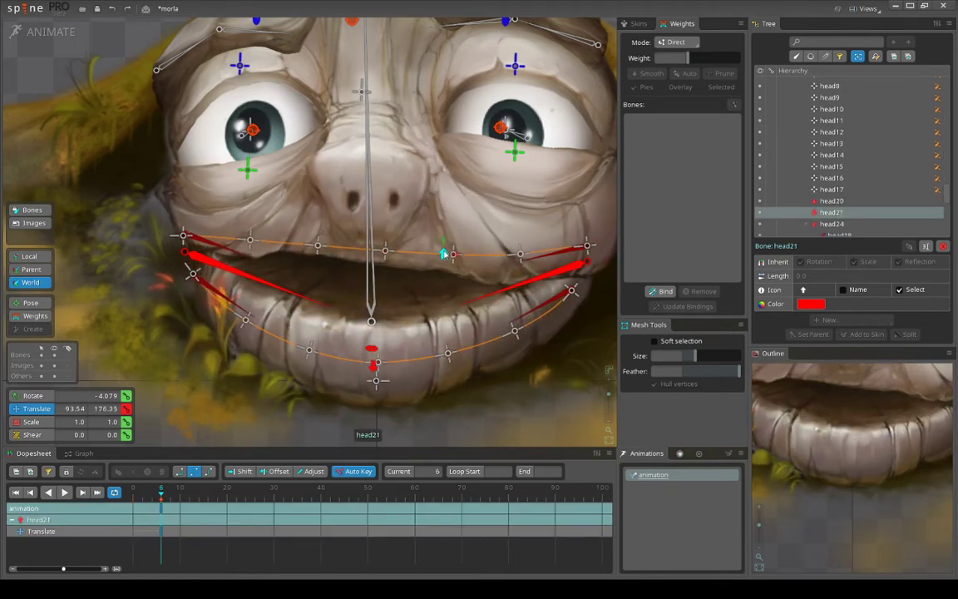
{"action": "scroll", "coordinate": [408, 241], "scroll_direction": "down", "scroll_amount": 4}
{"action": "left_click_drag", "start_coordinate": [427, 218], "coordinate": [395, 274]}
{"action": "scroll", "coordinate": [394, 276], "scroll_direction": "up", "scroll_amount": 2}
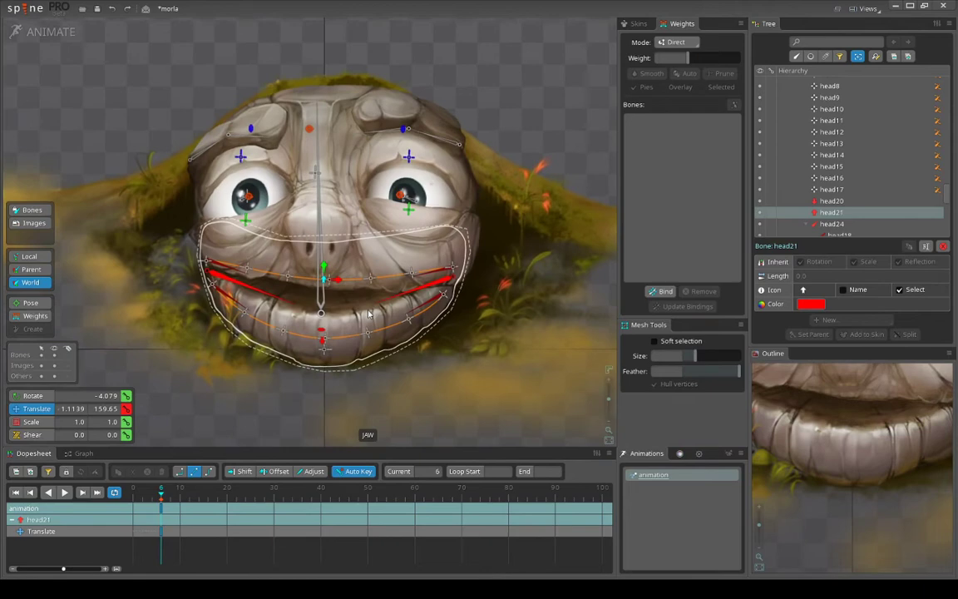
{"action": "key", "text": "ctrl+z"}
{"action": "left_click_drag", "start_coordinate": [321, 316], "coordinate": [341, 353]}
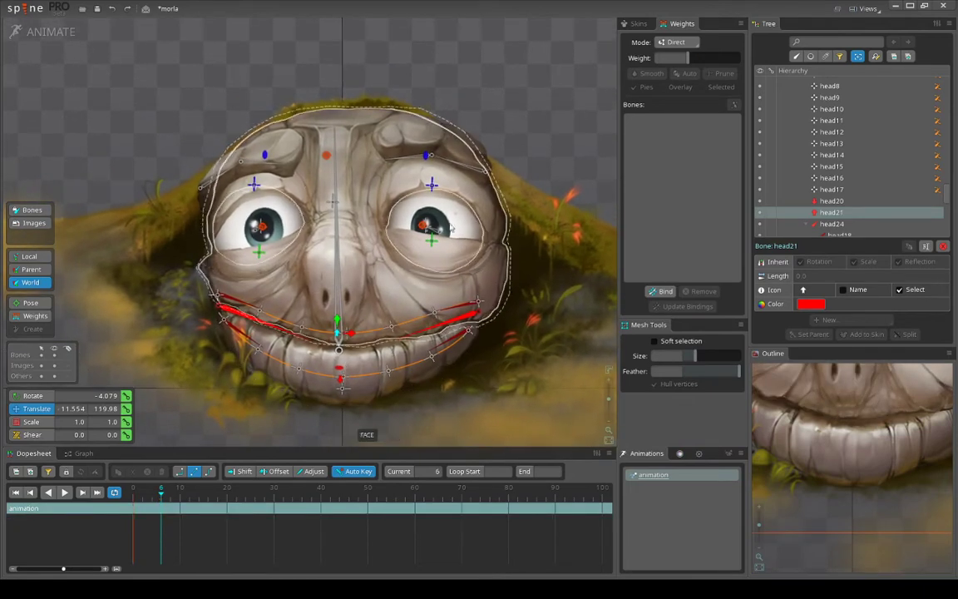
{"action": "left_click_drag", "start_coordinate": [424, 288], "coordinate": [412, 262]}
{"action": "scroll", "coordinate": [214, 158], "scroll_direction": "up", "scroll_amount": 3}
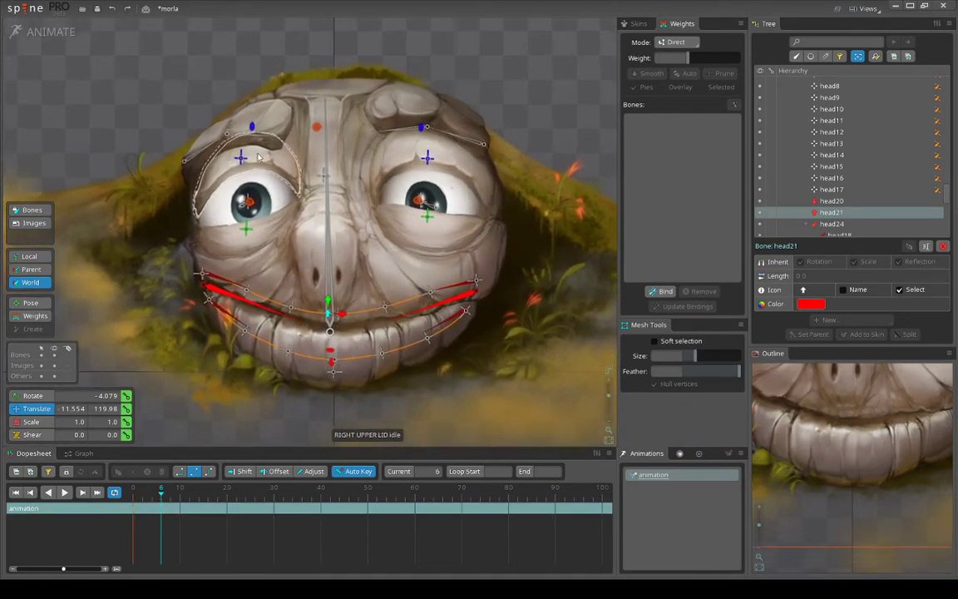
{"action": "scroll", "coordinate": [358, 316], "scroll_direction": "down", "scroll_amount": 3}
{"action": "scroll", "coordinate": [347, 356], "scroll_direction": "up", "scroll_amount": 2}
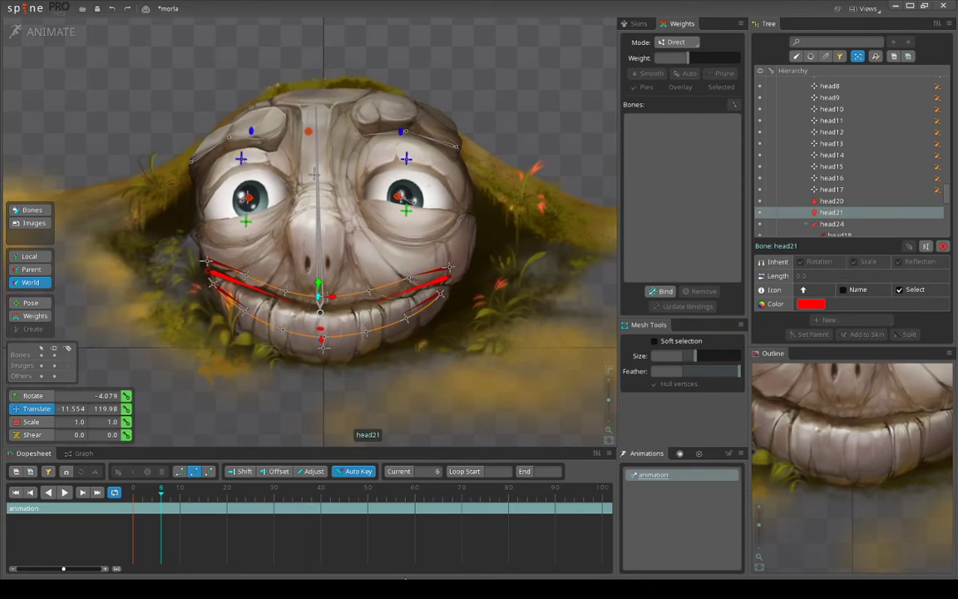